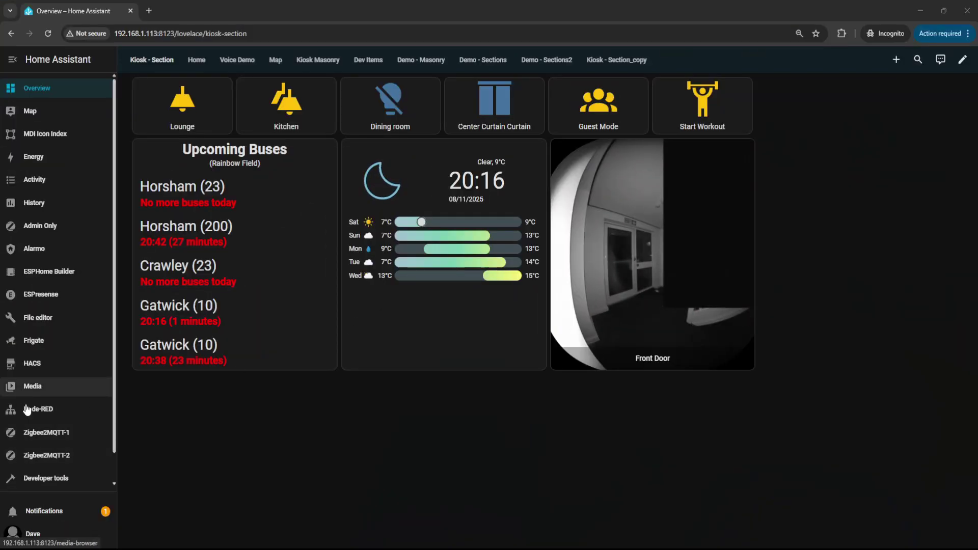
Scroll down the Home Assistant sidebar to bring Settings into view
{"action": "scroll", "coordinate": [48, 459], "scroll_direction": "down", "scroll_amount": 2}
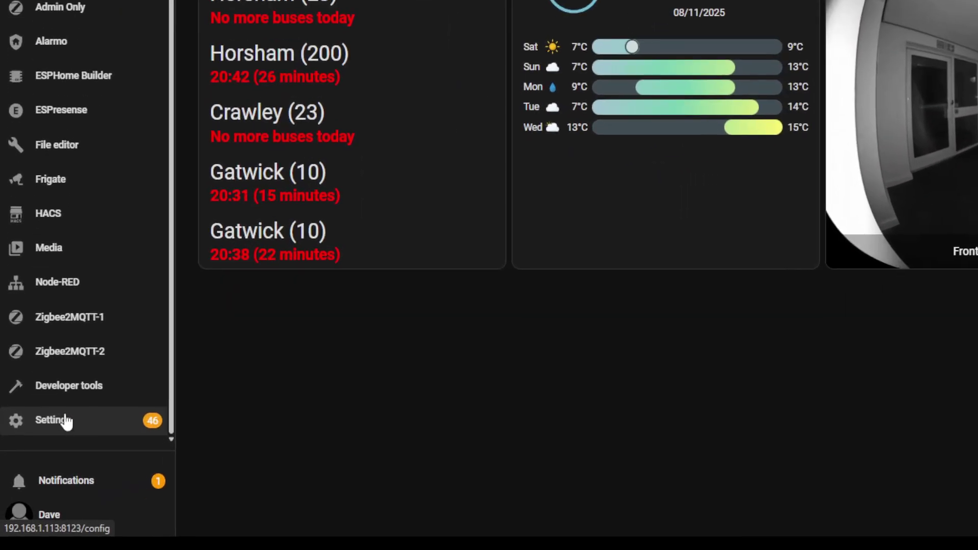
Add the ring-mqtt-ha-addon GitHub repository to the add-on store's repository list
{"action": "left_click", "coordinate": [66, 422]}
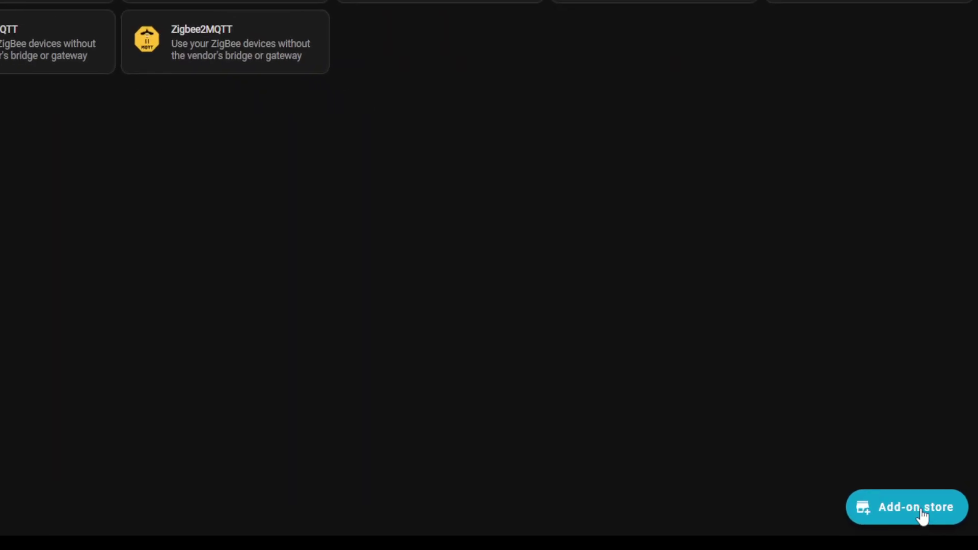
{"action": "left_click", "coordinate": [951, 531]}
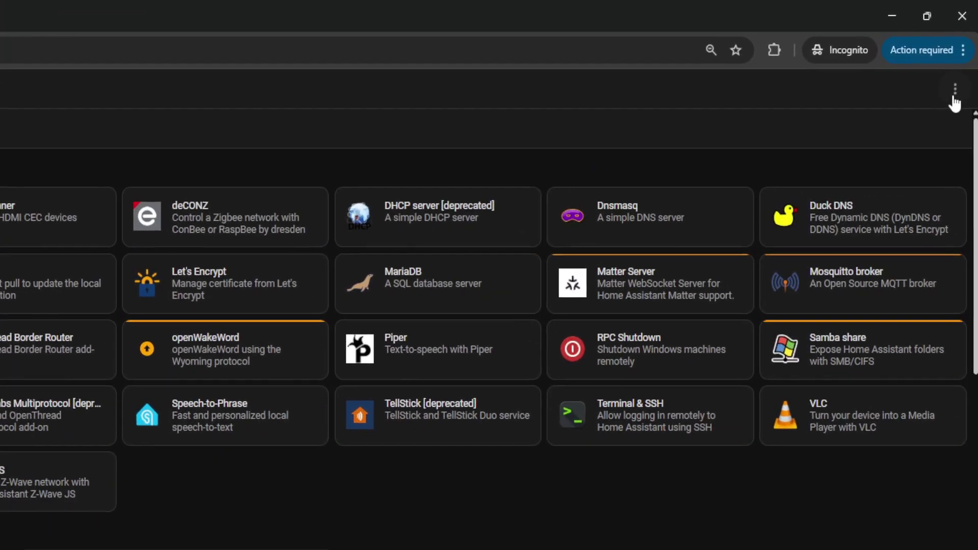
{"action": "left_click", "coordinate": [954, 90]}
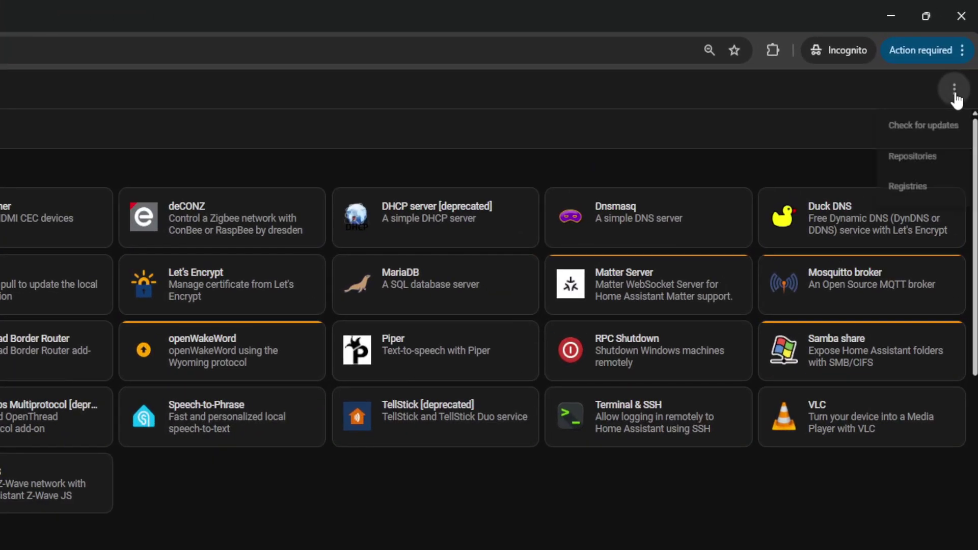
{"action": "left_click", "coordinate": [906, 170]}
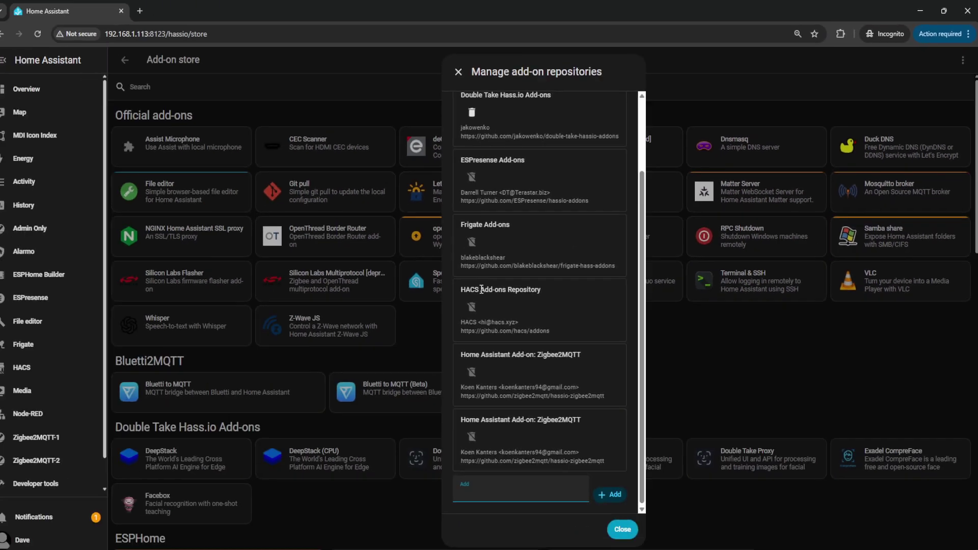
{"action": "left_click", "coordinate": [491, 487]}
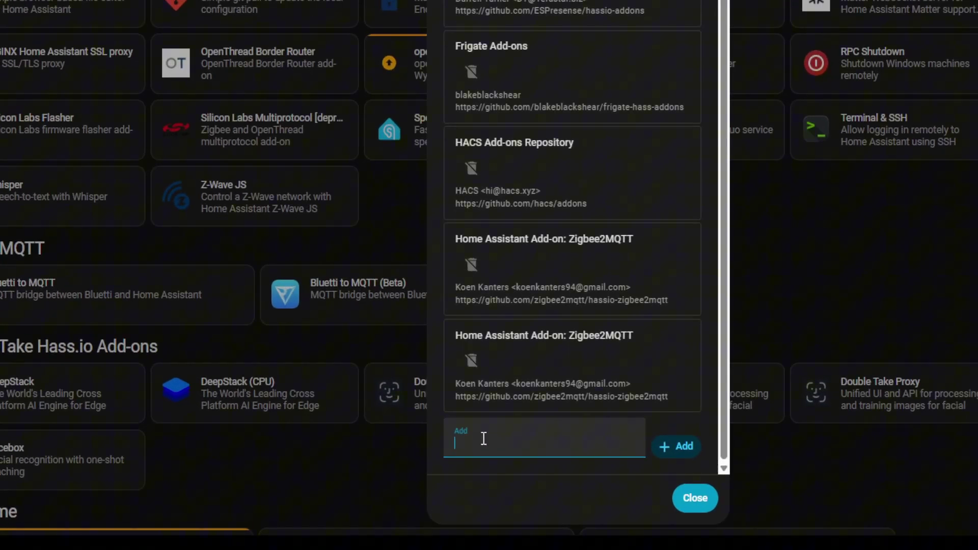
{"action": "type", "text": "https://github.com/tsightler/ring-mqtt-ha-addon"}
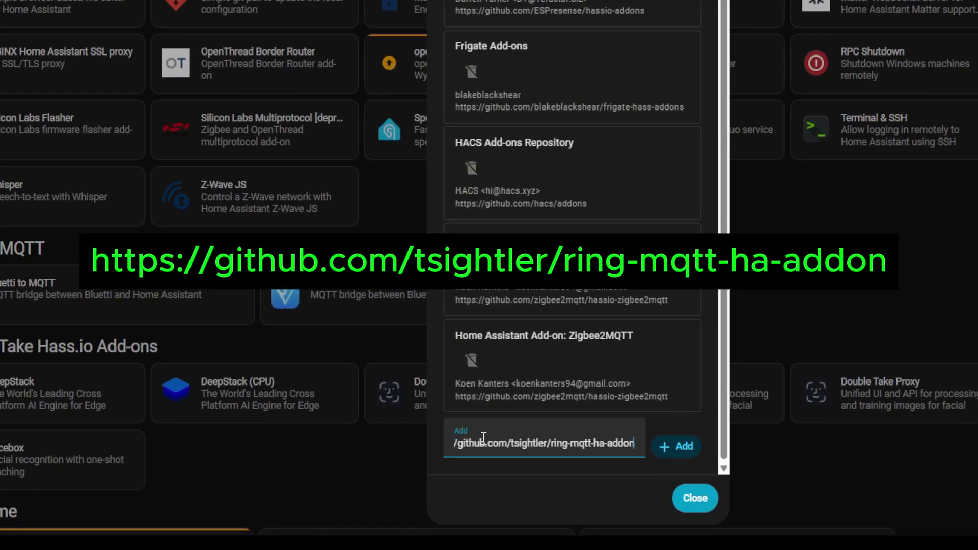
{"action": "left_click", "coordinate": [677, 451]}
{"action": "left_click", "coordinate": [696, 499]}
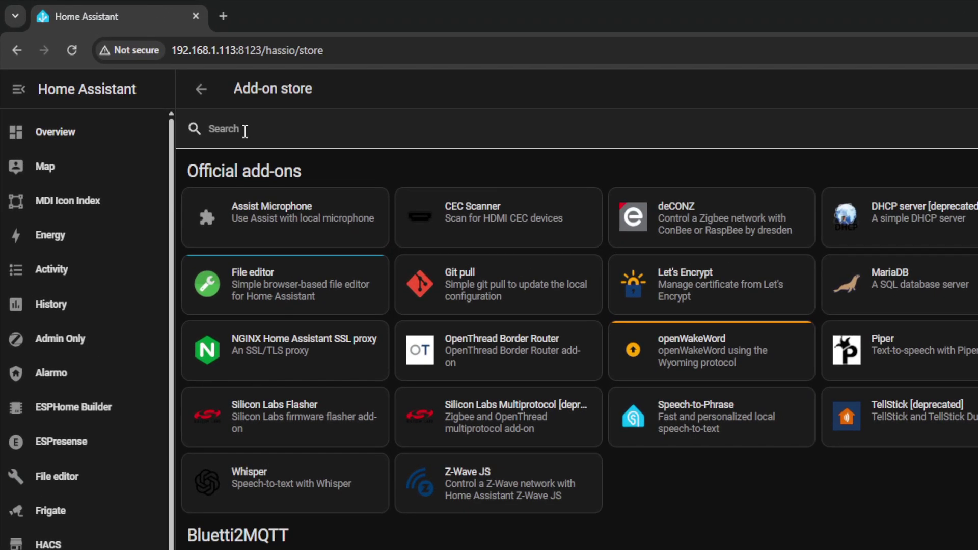
Search the store for 'ring mqtt' and open the Ring-MQTT with Video Streaming add-on
{"action": "left_click", "coordinate": [245, 131]}
{"action": "type", "text": "r"}
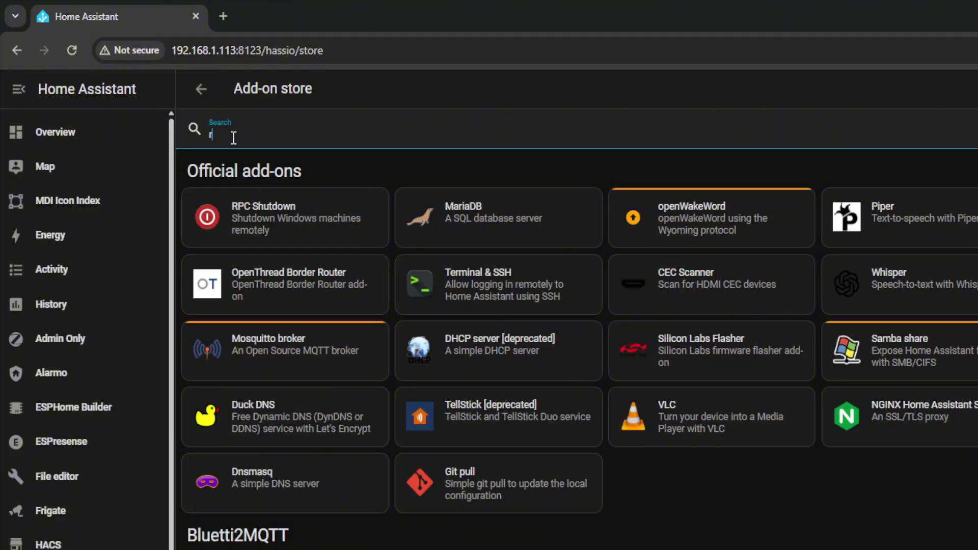
{"action": "type", "text": "ing mqtt"}
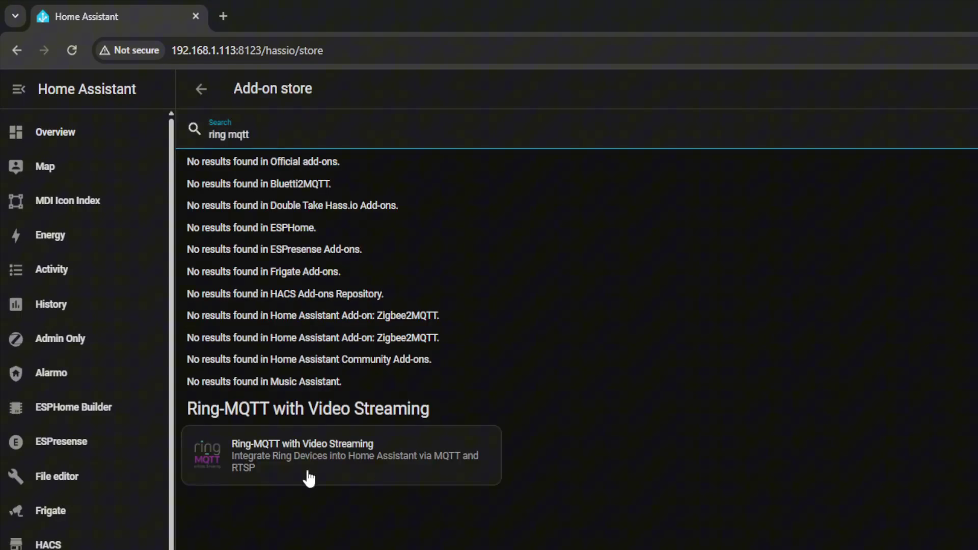
{"action": "left_click", "coordinate": [331, 460]}
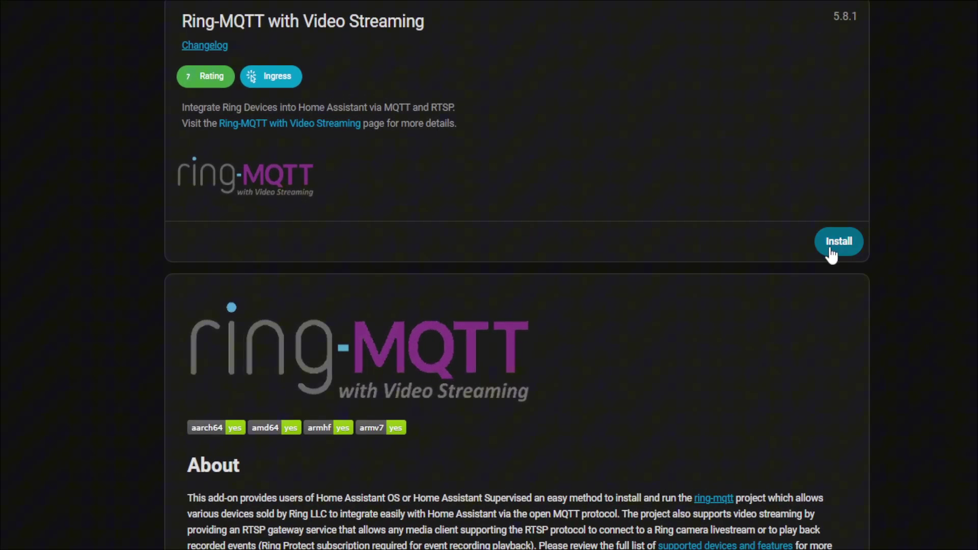
Install Ring-MQTT with Video Streaming, turn on Watchdog and Add to sidebar, then start it
{"action": "left_click", "coordinate": [830, 247]}
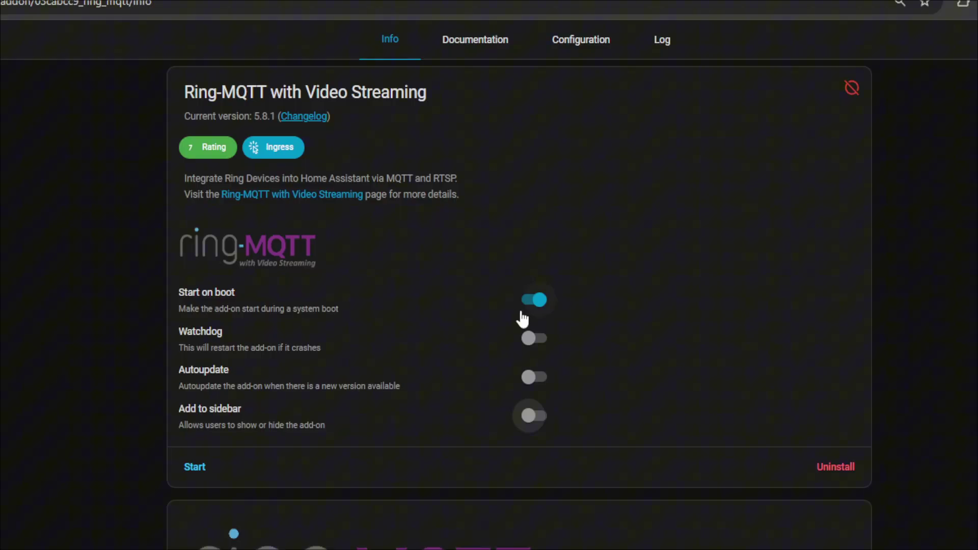
{"action": "left_click", "coordinate": [539, 347]}
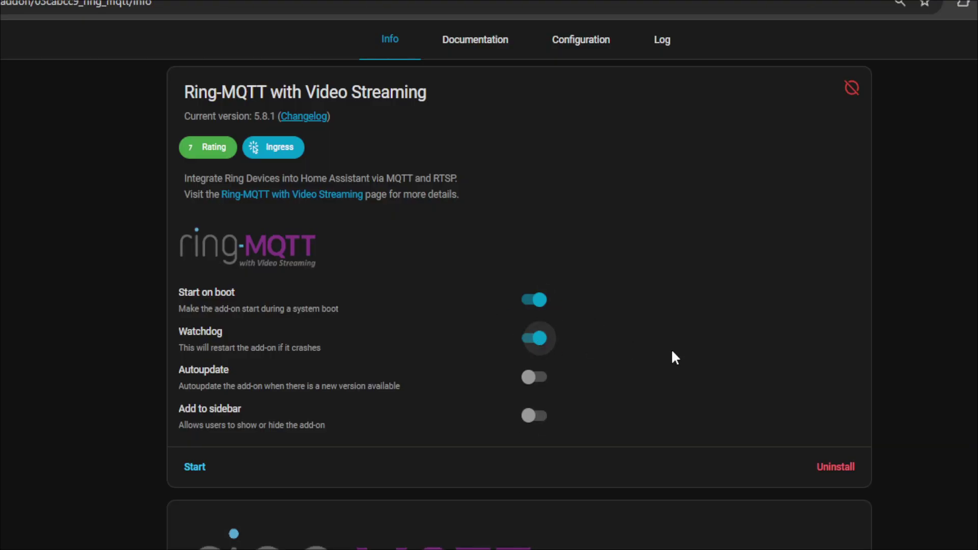
{"action": "left_click", "coordinate": [538, 424]}
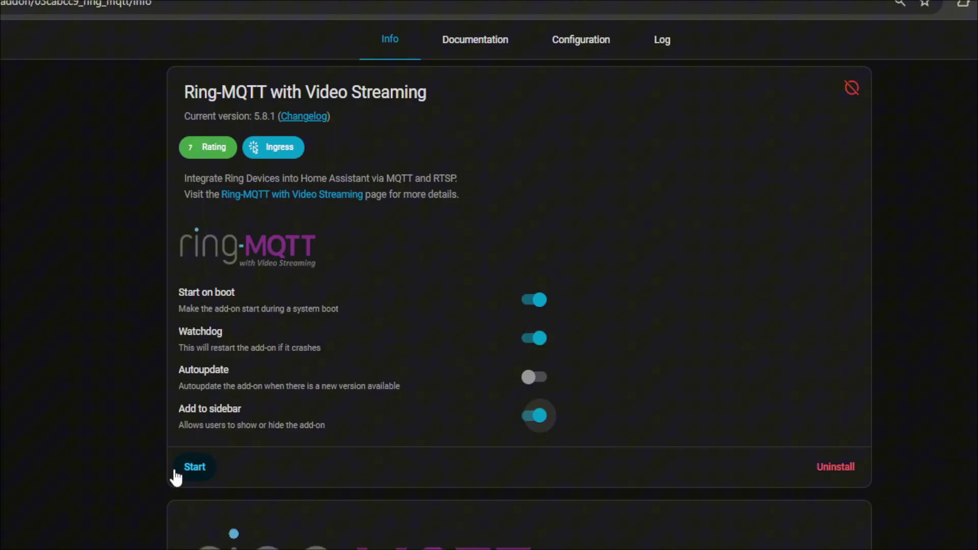
{"action": "left_click", "coordinate": [189, 469]}
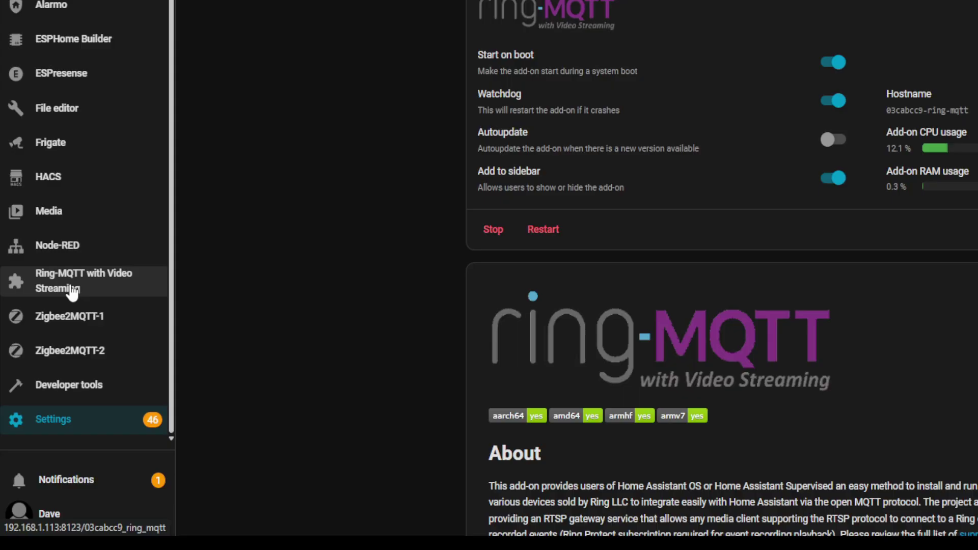
Sign in on the Ring-MQTT web page with the Ring account credentials and 2FA verification code
{"action": "left_click", "coordinate": [72, 289]}
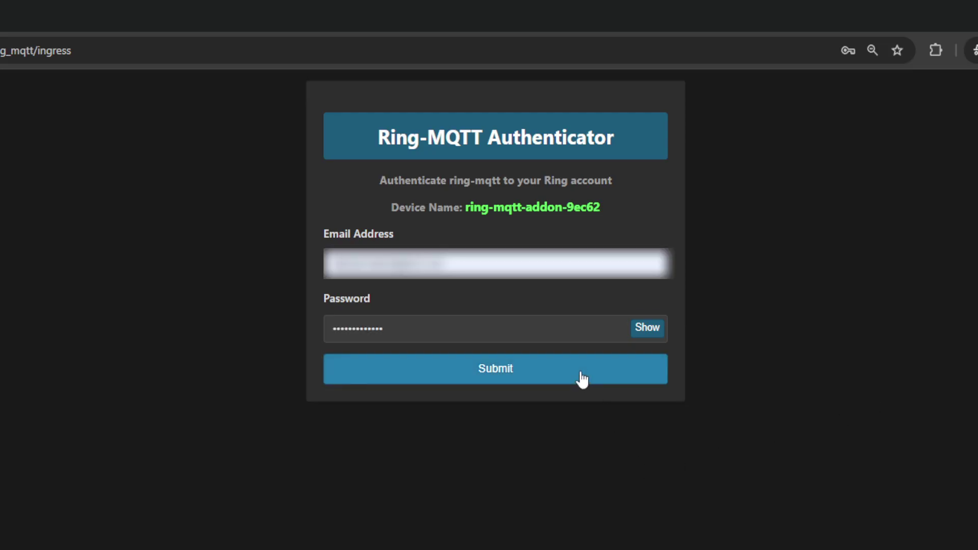
{"action": "left_click", "coordinate": [582, 380]}
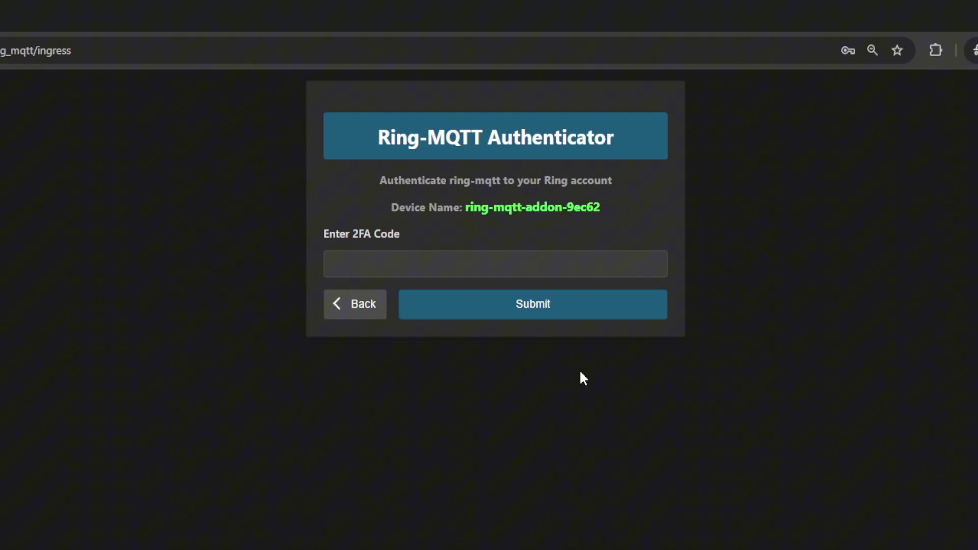
{"action": "left_click", "coordinate": [437, 270]}
{"action": "key", "text": "ctrl+v"}
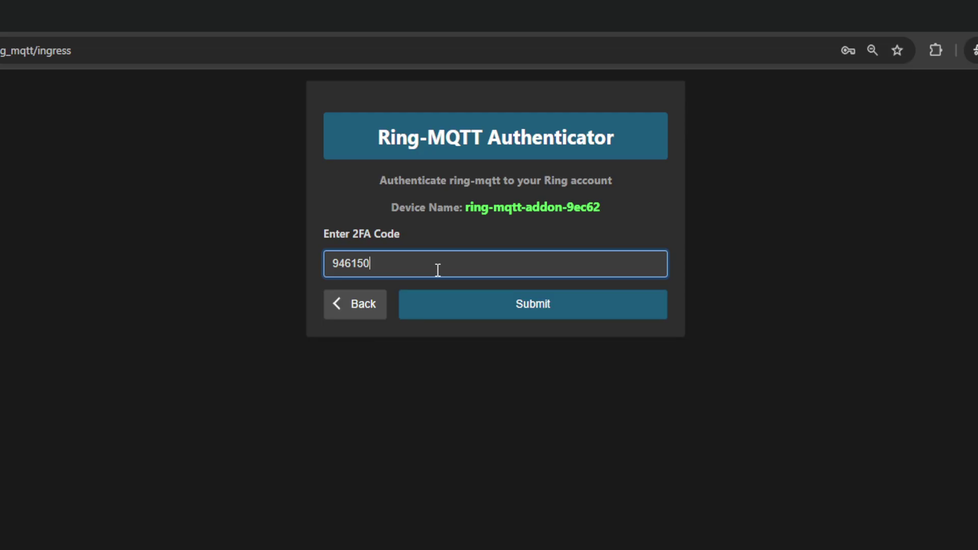
{"action": "left_click", "coordinate": [478, 320]}
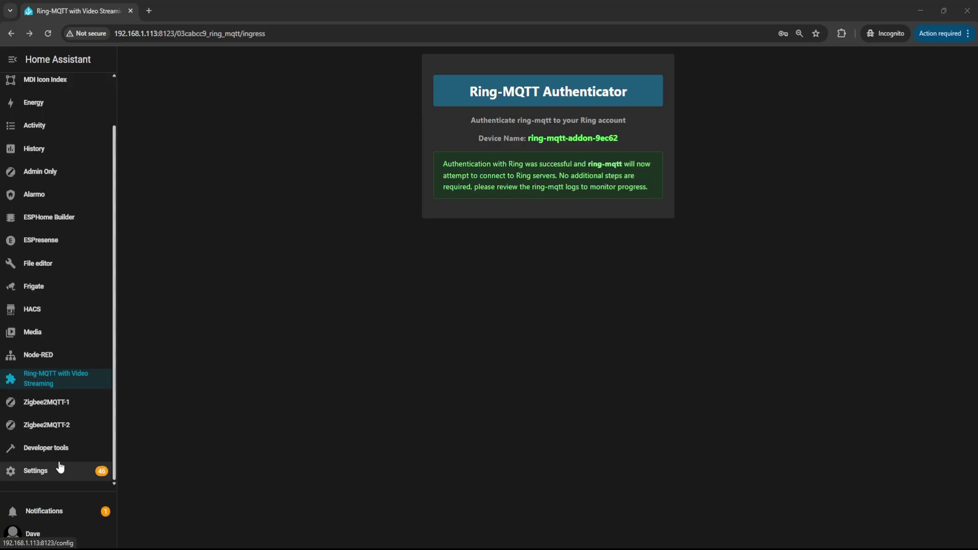
Open the Ring-MQTT add-on's Log tab from Settings > Add-ons
{"action": "left_click", "coordinate": [60, 467]}
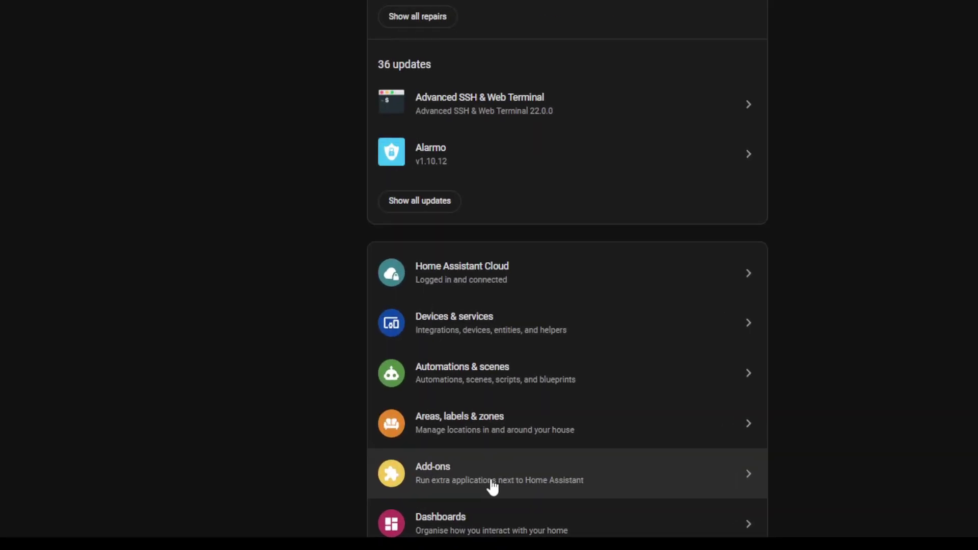
{"action": "left_click", "coordinate": [737, 482]}
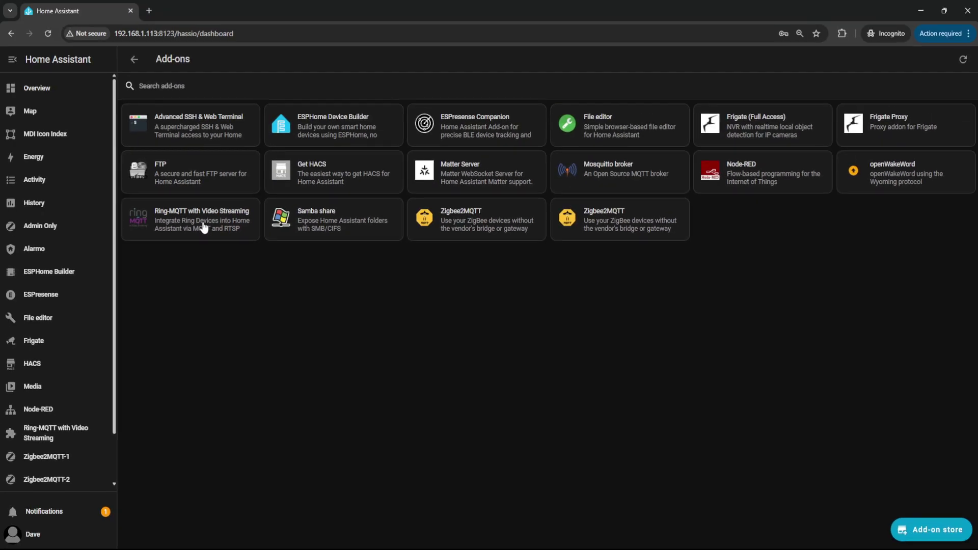
{"action": "left_click", "coordinate": [51, 41]}
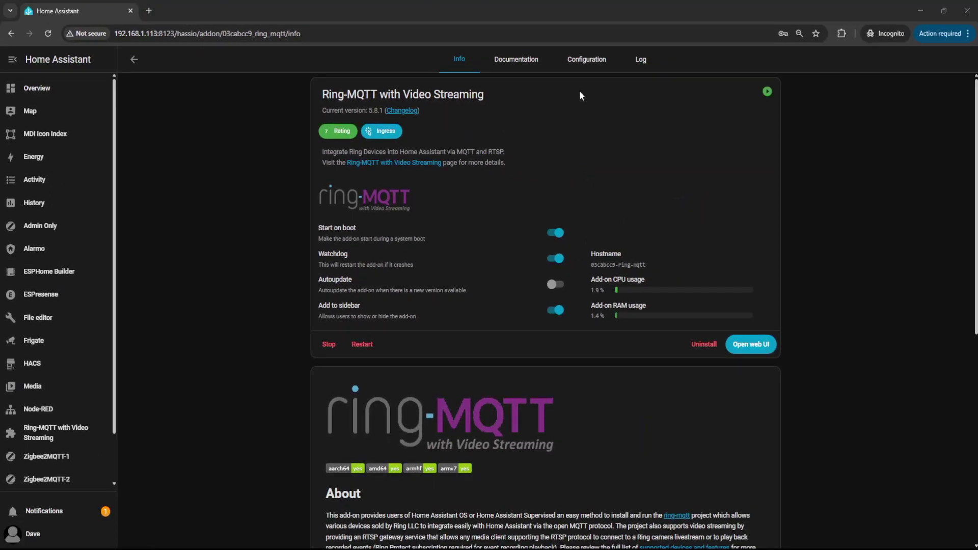
{"action": "left_click", "coordinate": [639, 63]}
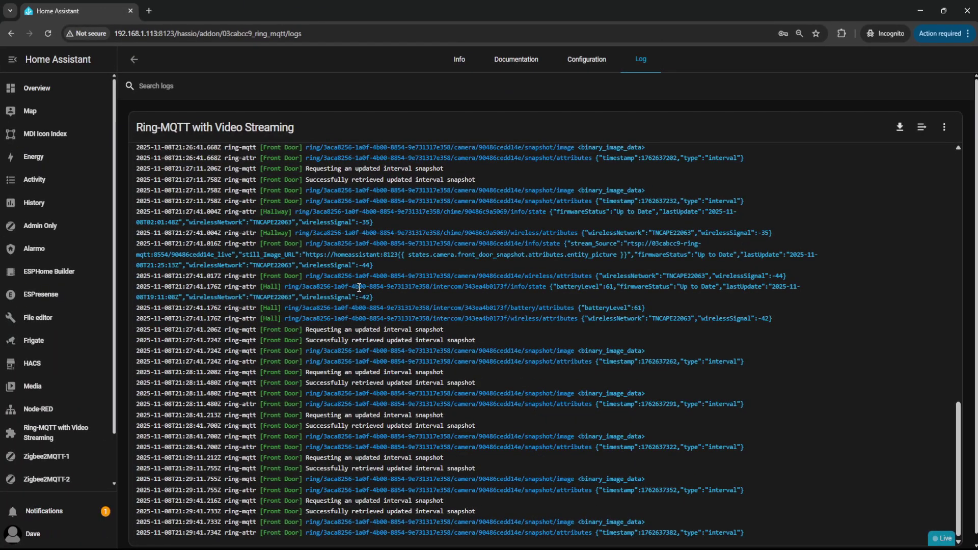
Search the log for 'front' to locate the Front Door camera entries
{"action": "key", "text": "ctrl+f"}
{"action": "type", "text": "front"}
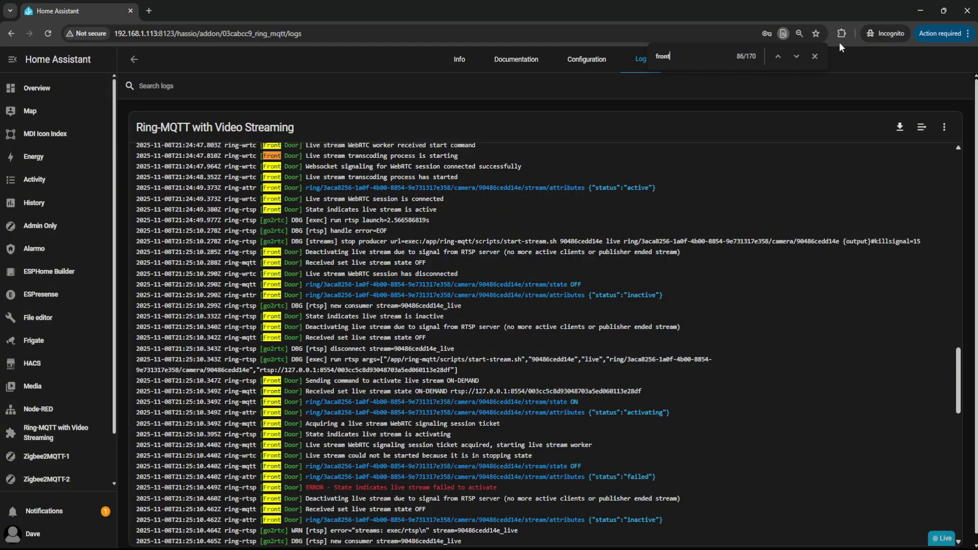
{"action": "left_click", "coordinate": [798, 59]}
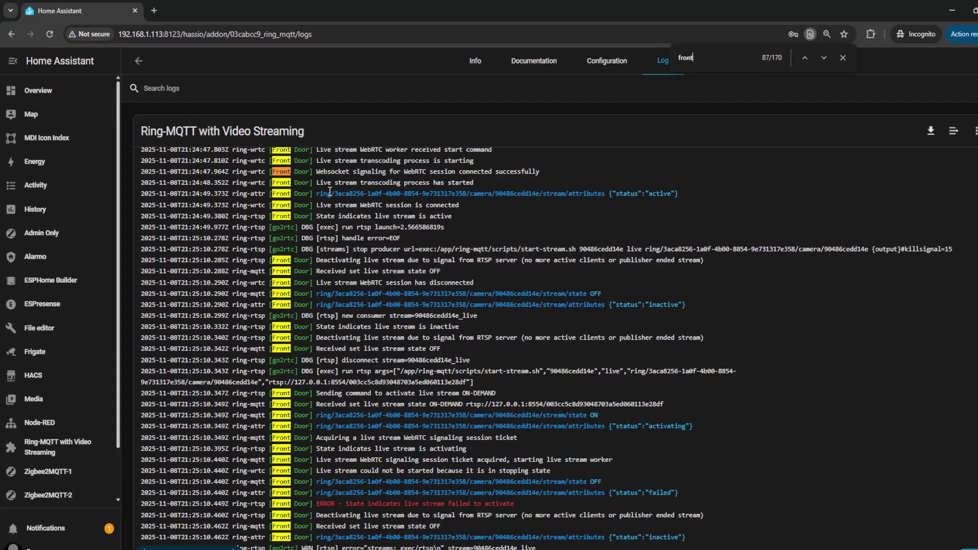
{"action": "key", "text": "Escape"}
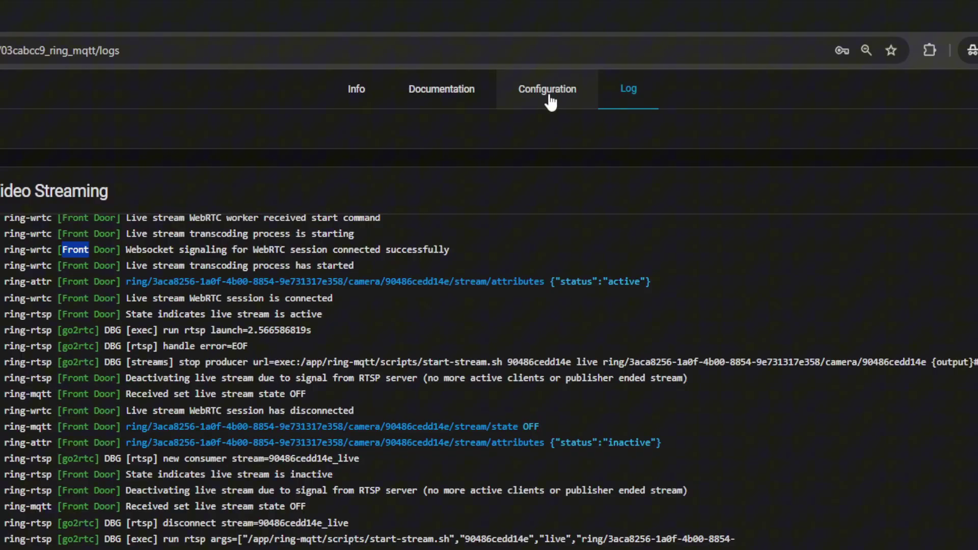
View the Ring-MQTT Configuration tab, consult its documentation, and return to the mqtt_url and livestream options
{"action": "left_click", "coordinate": [549, 101]}
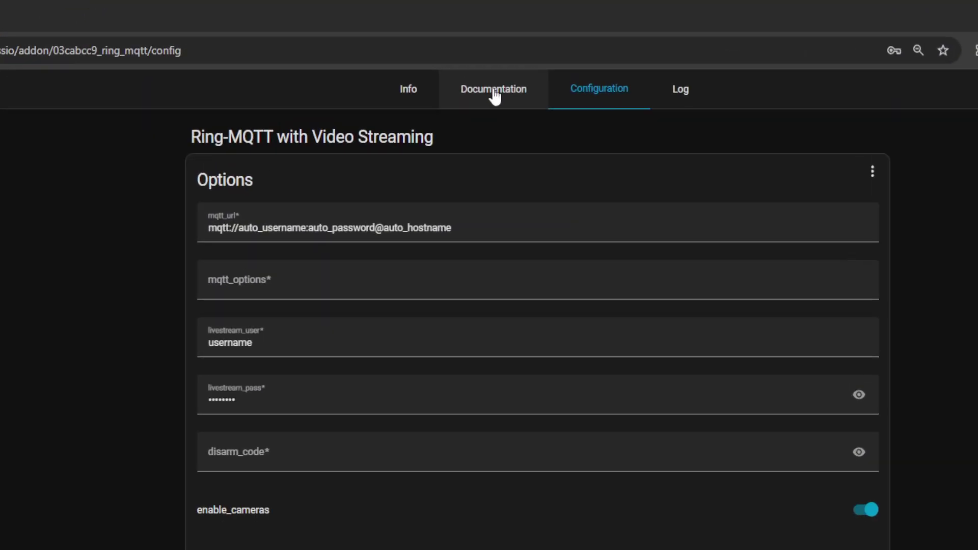
{"action": "left_click", "coordinate": [494, 95]}
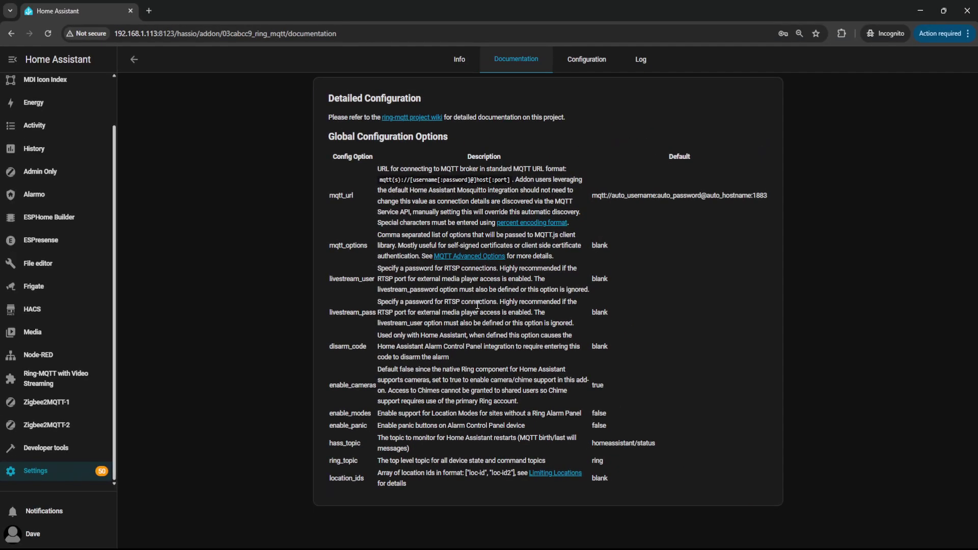
{"action": "key", "text": "alt+Left"}
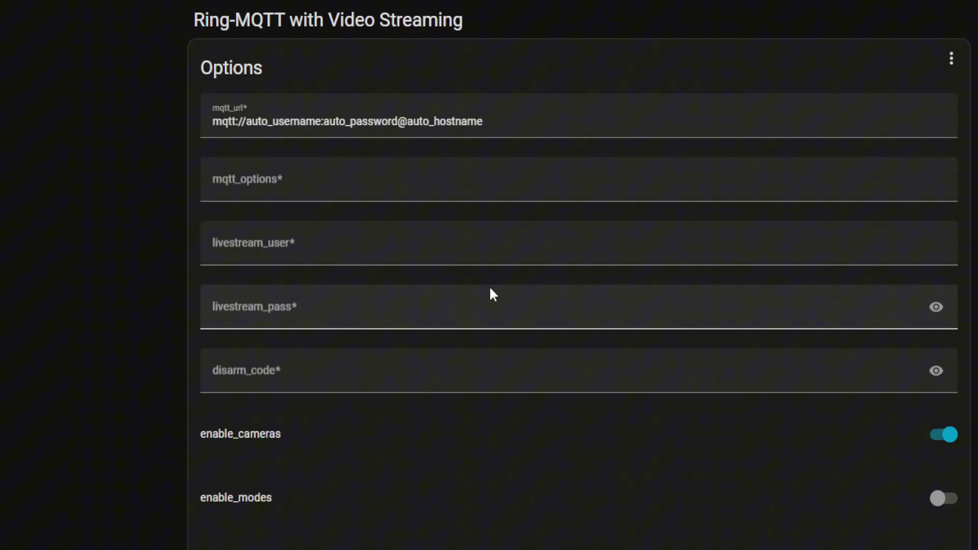
{"action": "key", "text": "Tab"}
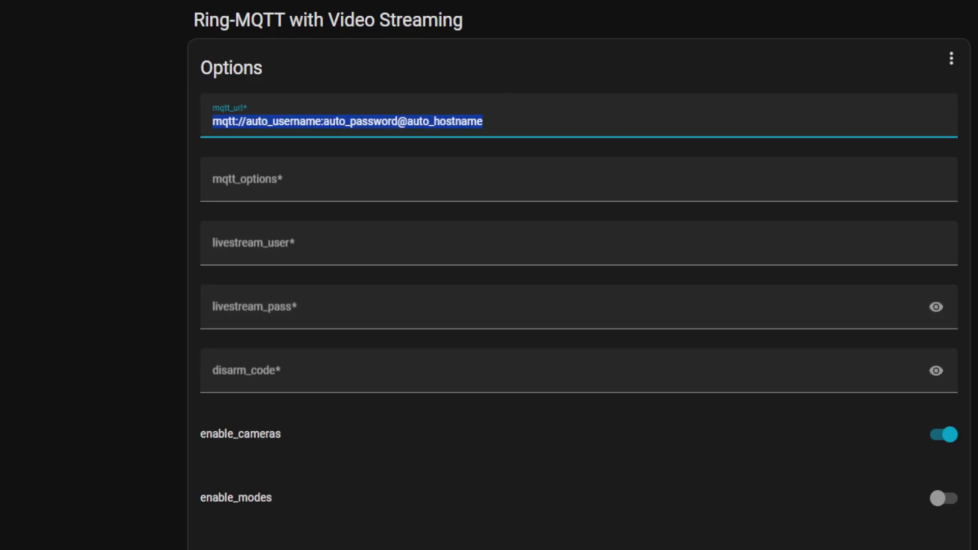
{"action": "left_click", "coordinate": [533, 238]}
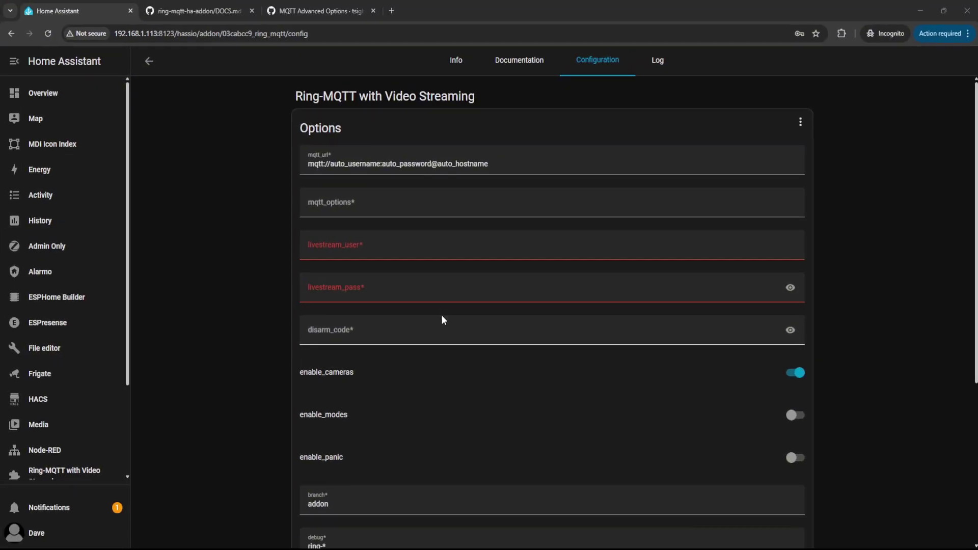
Set the RTSP Server External Port to 8554, save, and restart the add-on
{"action": "scroll", "coordinate": [442, 315], "scroll_direction": "down", "scroll_amount": 5}
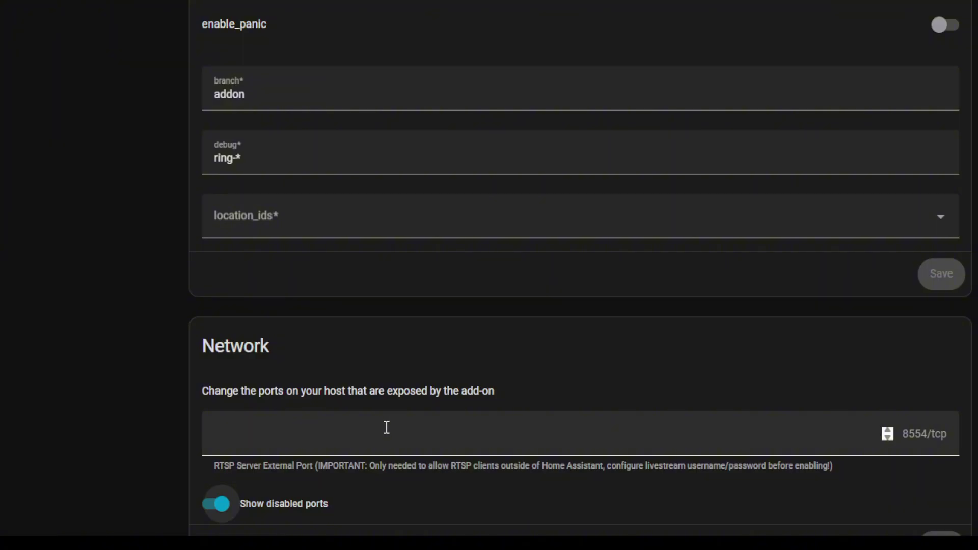
{"action": "left_click", "coordinate": [387, 428]}
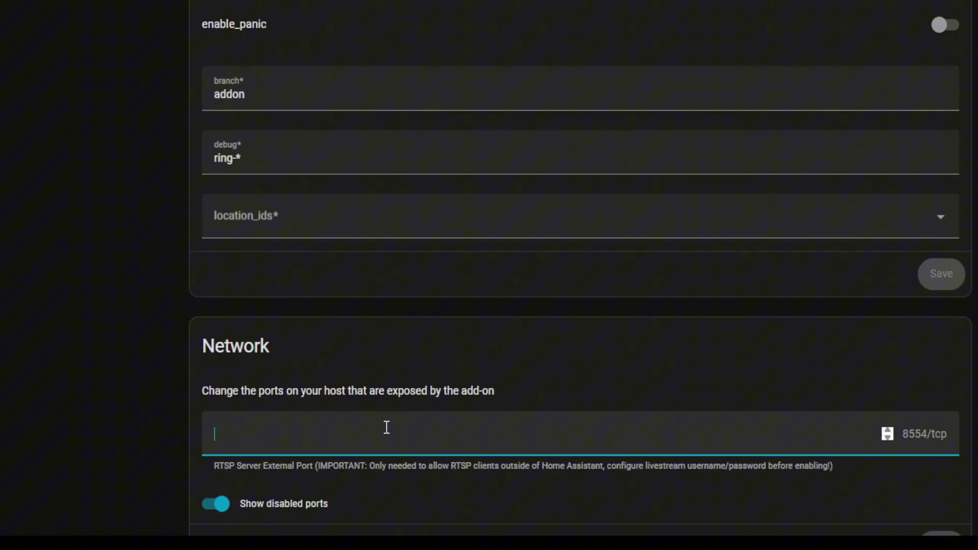
{"action": "type", "text": "8554"}
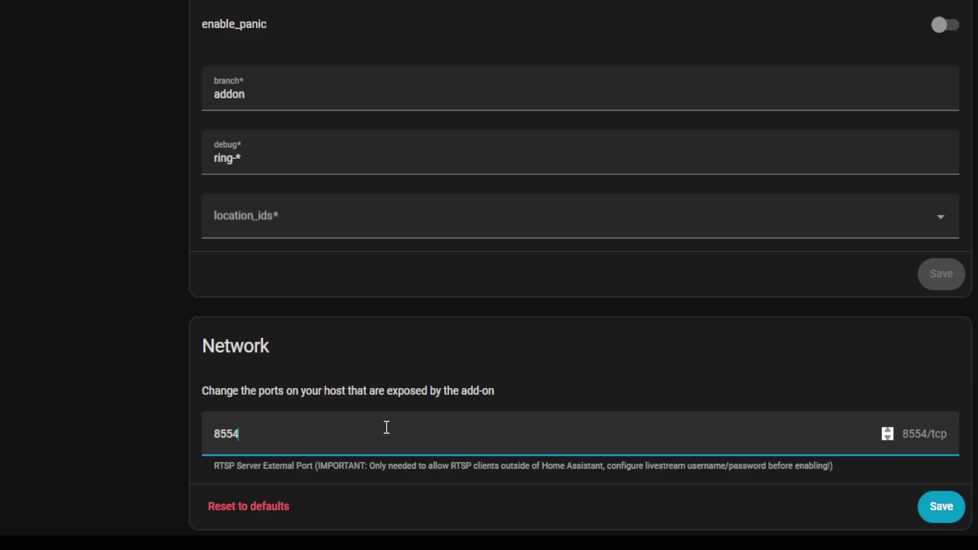
{"action": "key", "text": "Tab"}
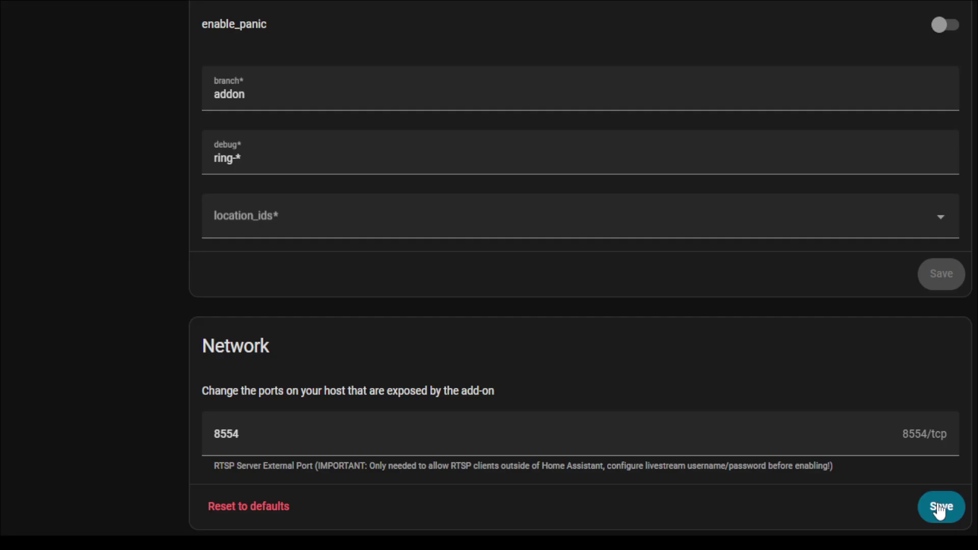
{"action": "left_click", "coordinate": [941, 509]}
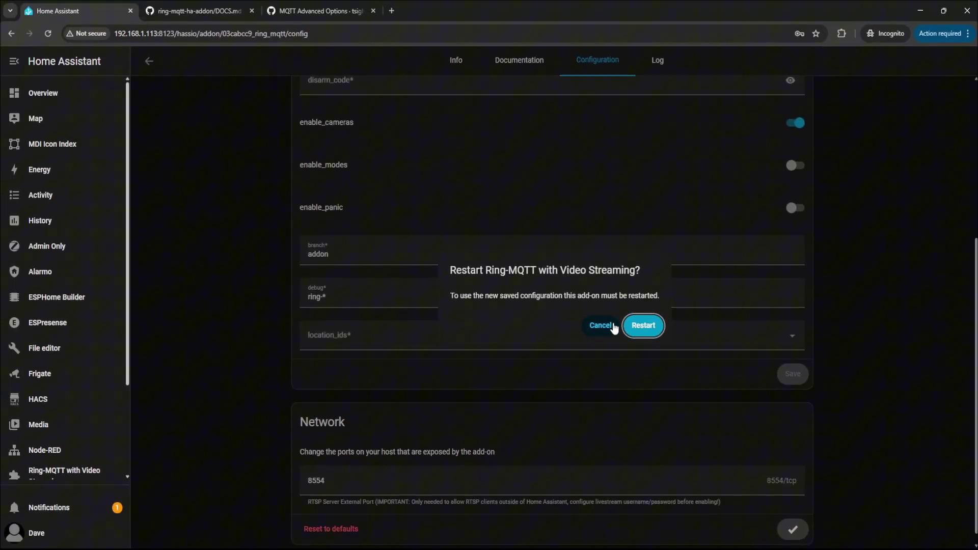
{"action": "left_click", "coordinate": [641, 329]}
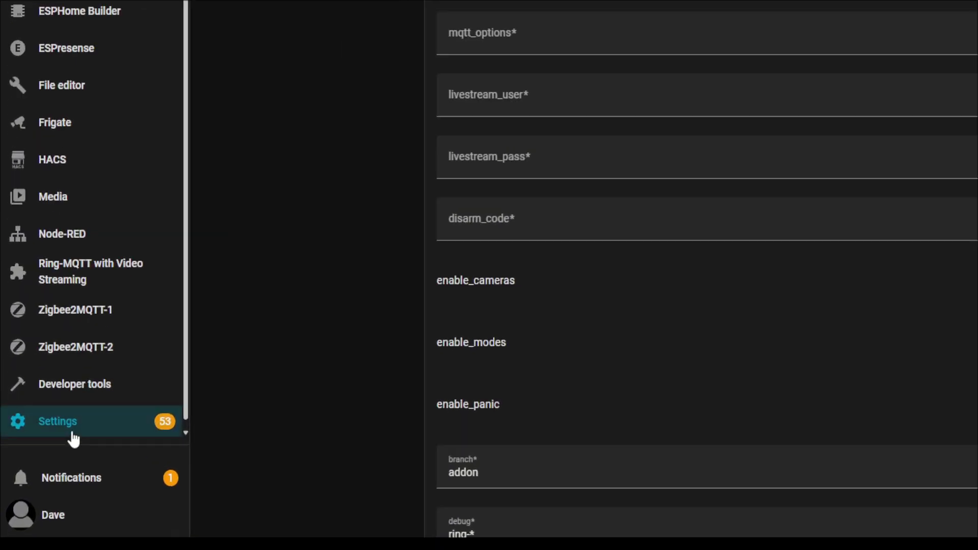
Go to Settings > Devices & services
{"action": "left_click", "coordinate": [50, 471]}
{"action": "scroll", "coordinate": [56, 433], "scroll_direction": "up", "scroll_amount": 4}
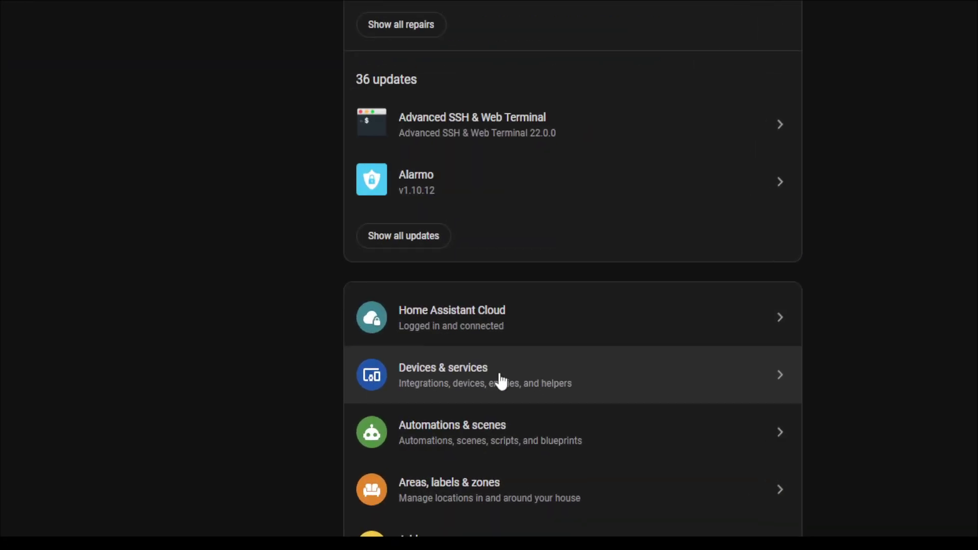
{"action": "left_click", "coordinate": [708, 391]}
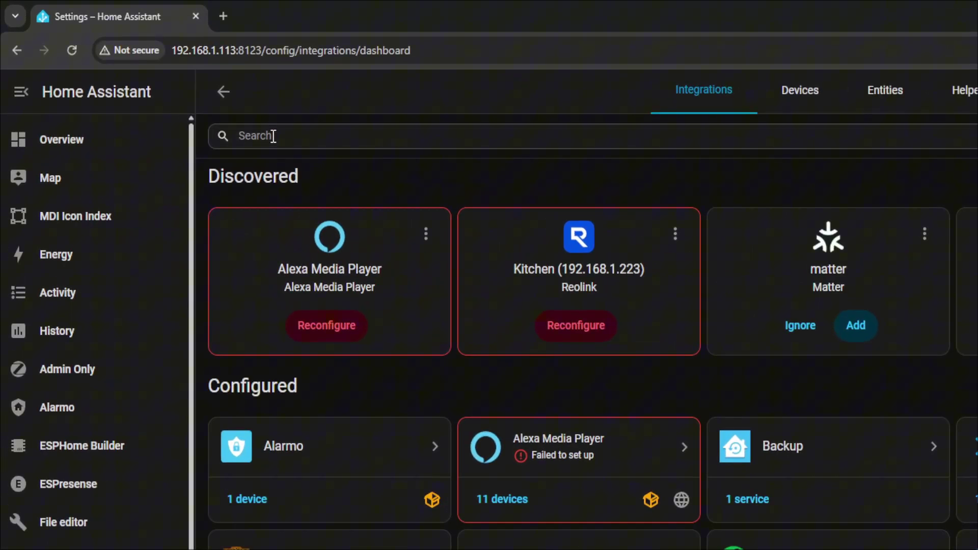
Find the MQTT integration and open its Front Door doorbell device
{"action": "left_click", "coordinate": [273, 136]}
{"action": "type", "text": "mqtt"}
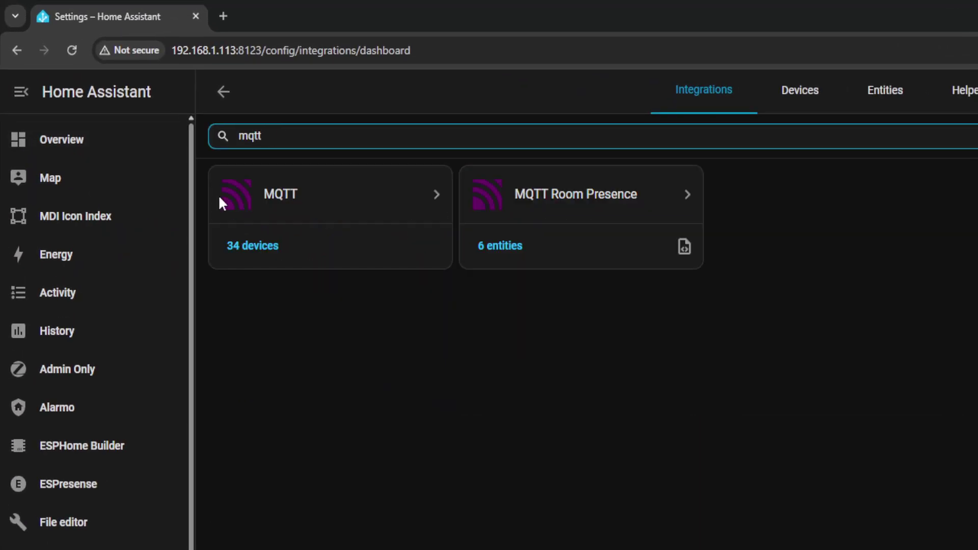
{"action": "left_click", "coordinate": [287, 199]}
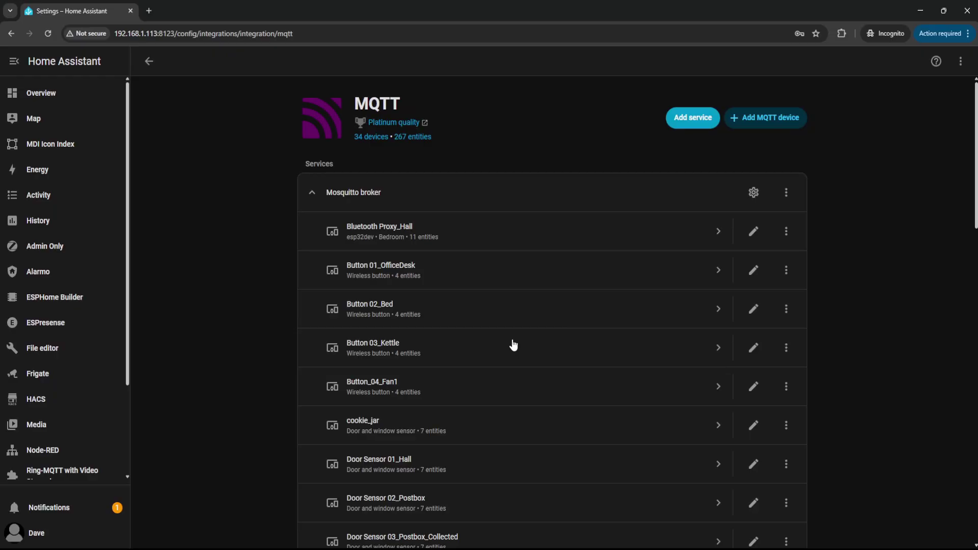
{"action": "scroll", "coordinate": [514, 352], "scroll_direction": "down", "scroll_amount": 10}
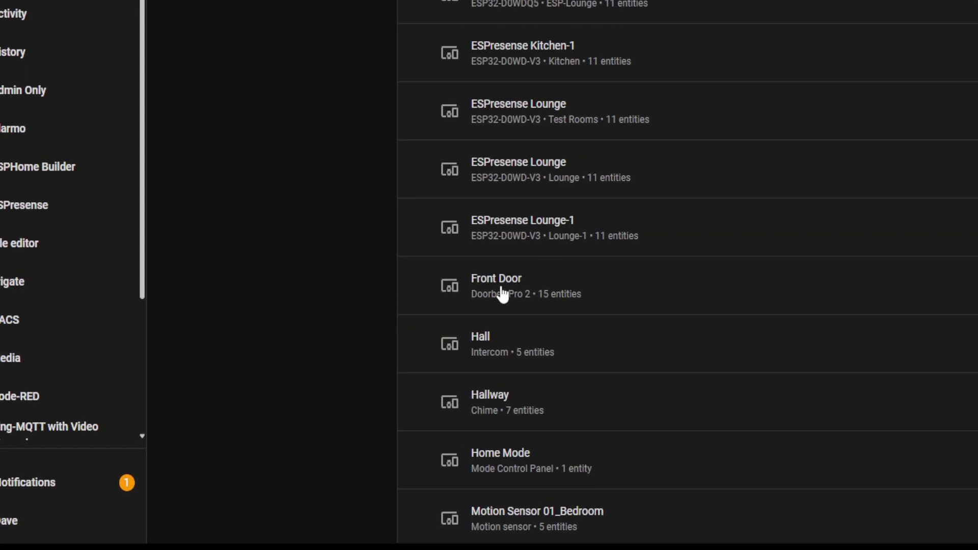
{"action": "left_click", "coordinate": [502, 292]}
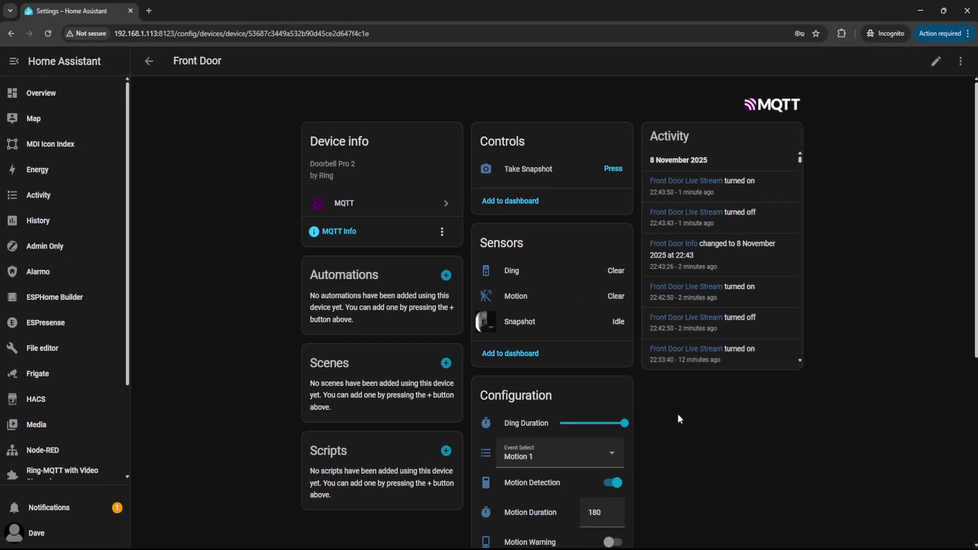
Open the Front Door Info sensor's attributes and settings, and copy its entity ID sensor.front_door_info
{"action": "scroll", "coordinate": [676, 412], "scroll_direction": "down", "scroll_amount": 6}
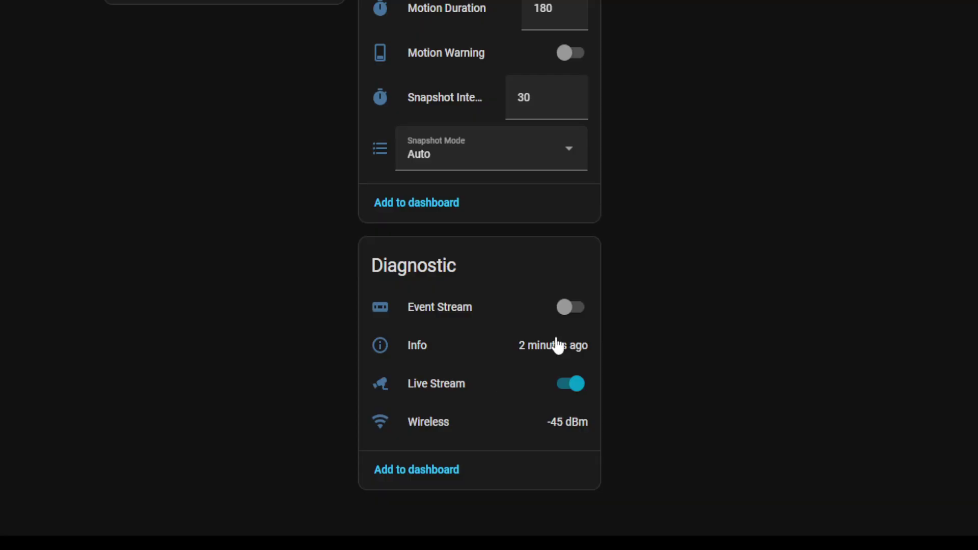
{"action": "left_click", "coordinate": [442, 352]}
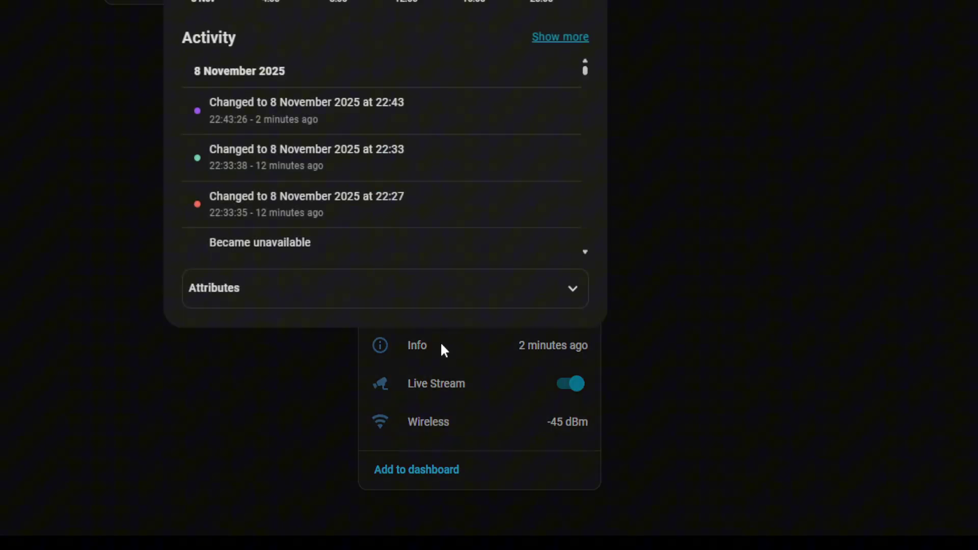
{"action": "left_click", "coordinate": [588, 301]}
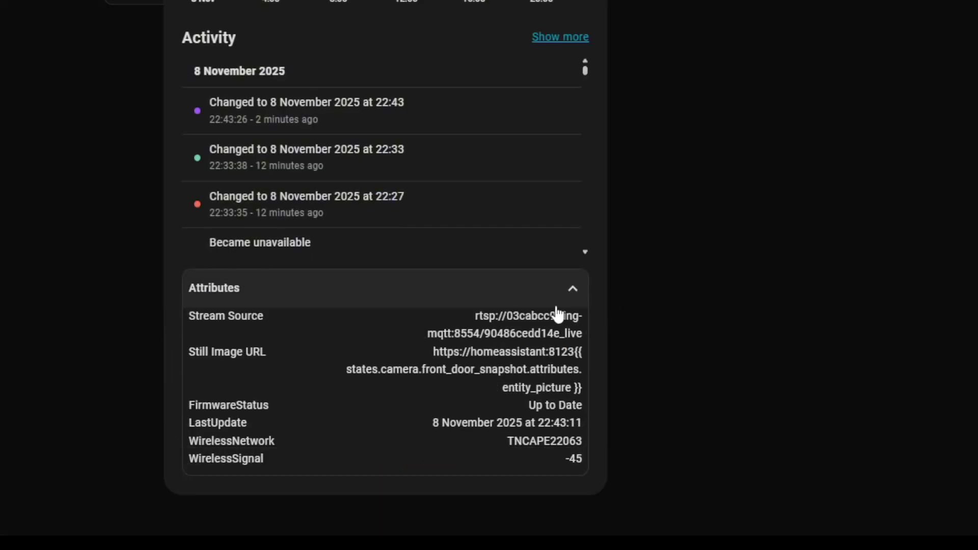
{"action": "left_click_drag", "start_coordinate": [469, 324], "coordinate": [585, 337]}
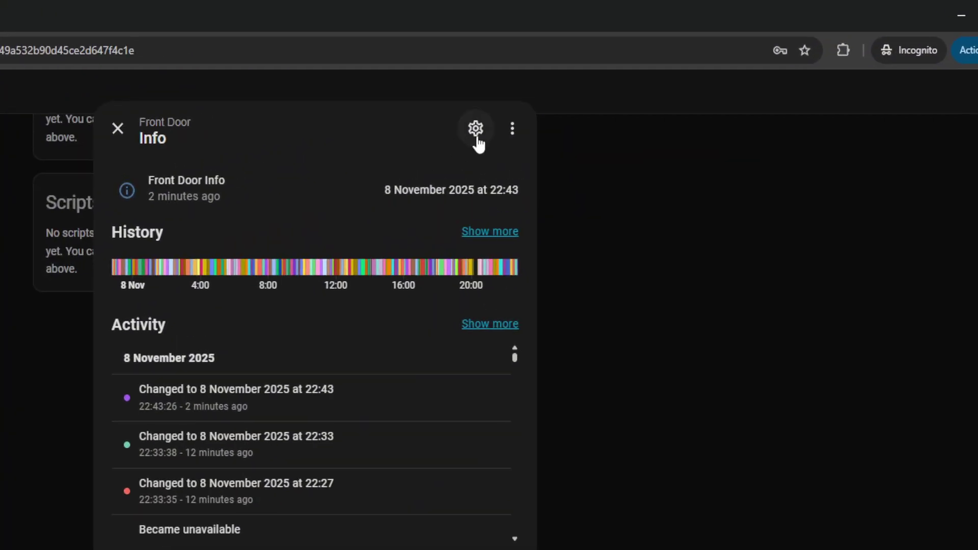
{"action": "left_click", "coordinate": [576, 93]}
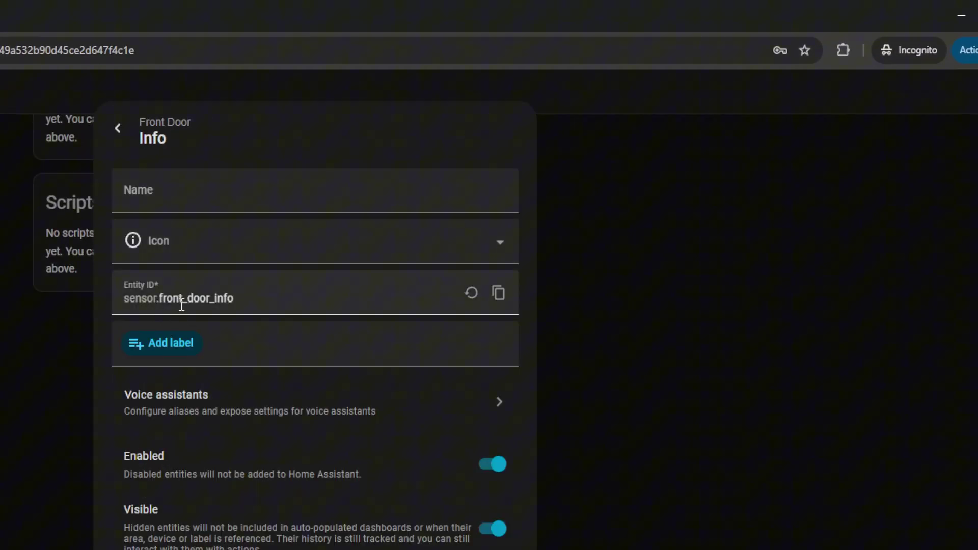
{"action": "left_click", "coordinate": [501, 298]}
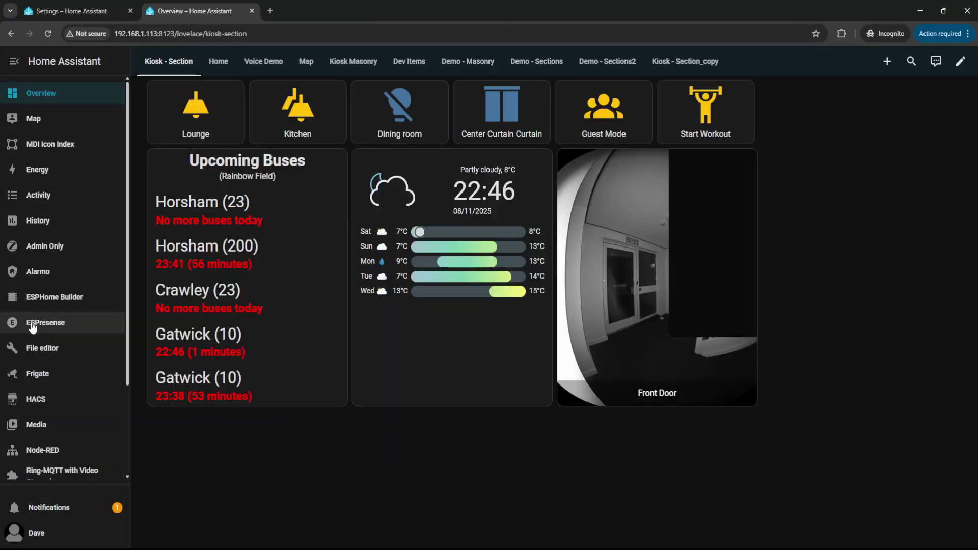
In Developer tools > States, filter for sensor.front_door_info and load that entity
{"action": "scroll", "coordinate": [33, 436], "scroll_direction": "down", "scroll_amount": 3}
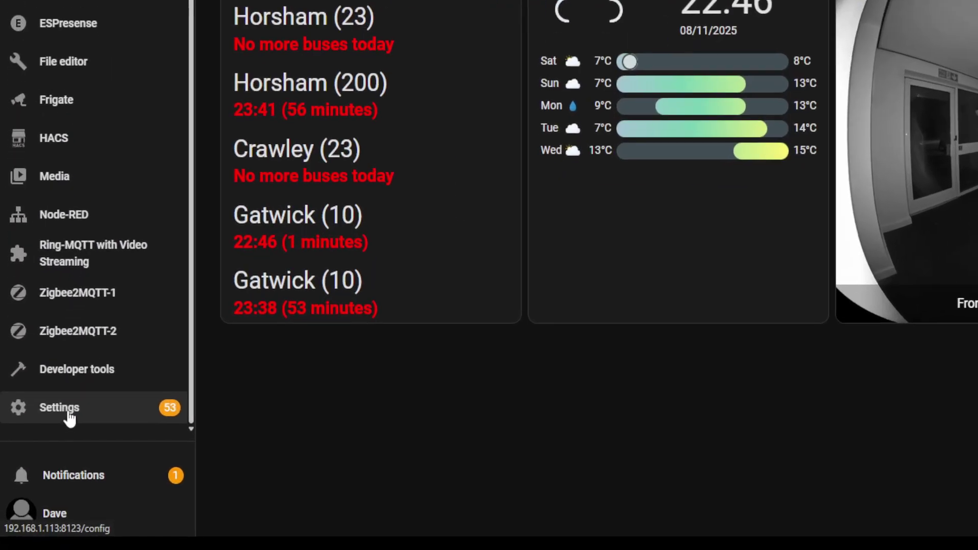
{"action": "left_click", "coordinate": [75, 371]}
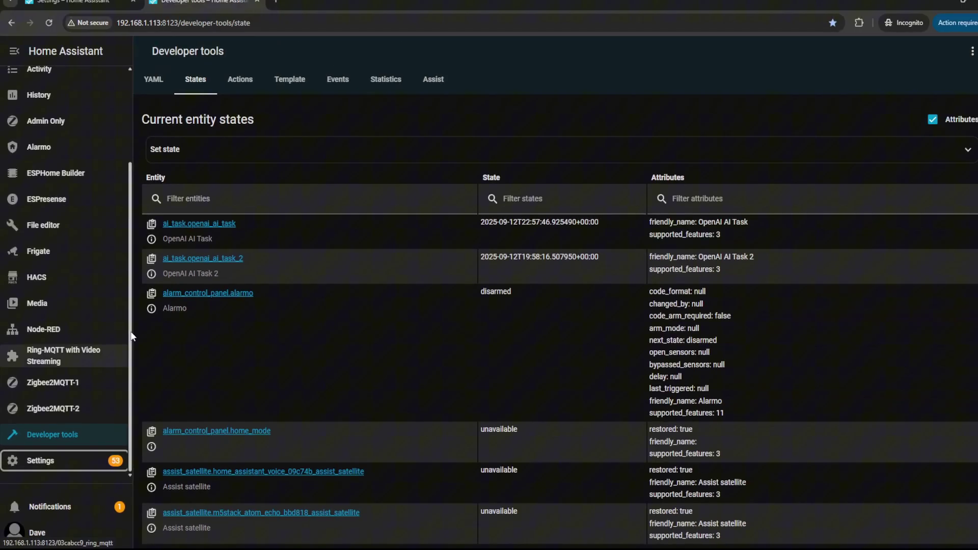
{"action": "scroll", "coordinate": [135, 310], "scroll_direction": "up", "scroll_amount": 3}
{"action": "left_click", "coordinate": [294, 304]}
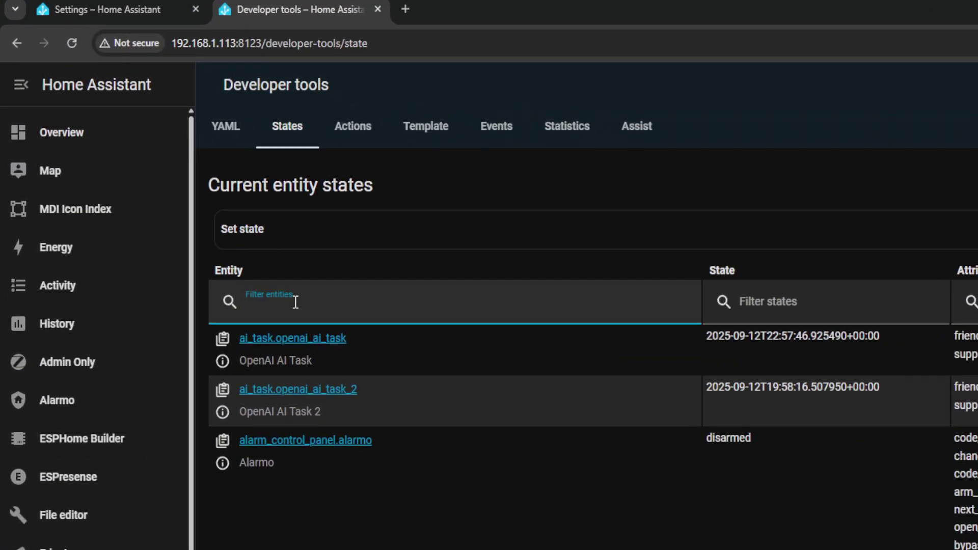
{"action": "key", "text": "ctrl+v"}
{"action": "left_click", "coordinate": [293, 340]}
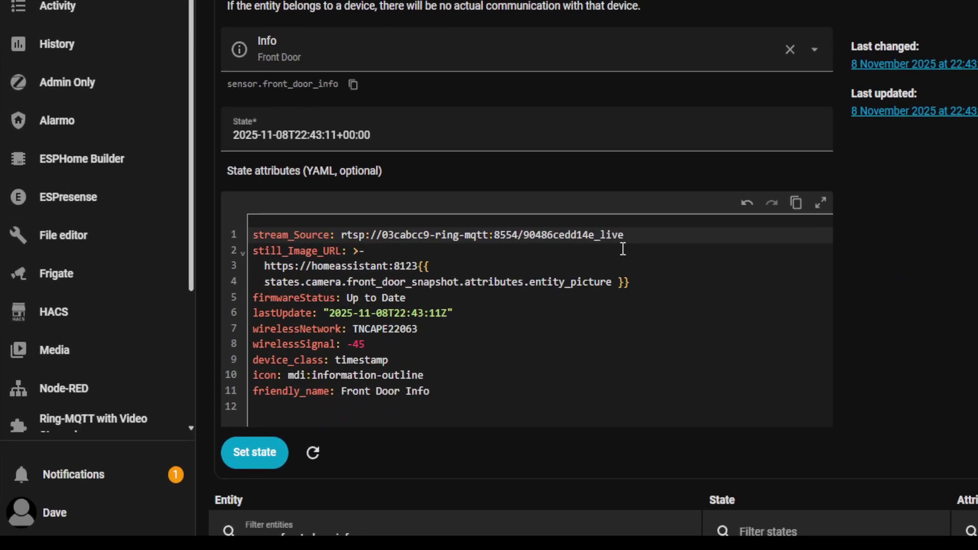
Select the stream_Source RTSP URL and its host name in the attributes YAML
{"action": "left_click", "coordinate": [463, 375]}
{"action": "left_click_drag", "start_coordinate": [646, 236], "coordinate": [343, 231]}
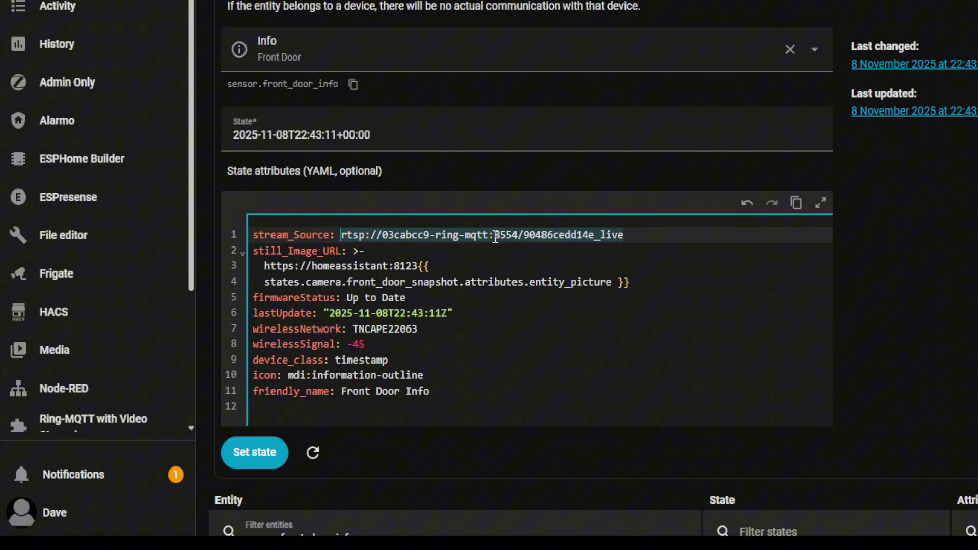
{"action": "key", "text": "Down"}
{"action": "key", "text": "Down"}
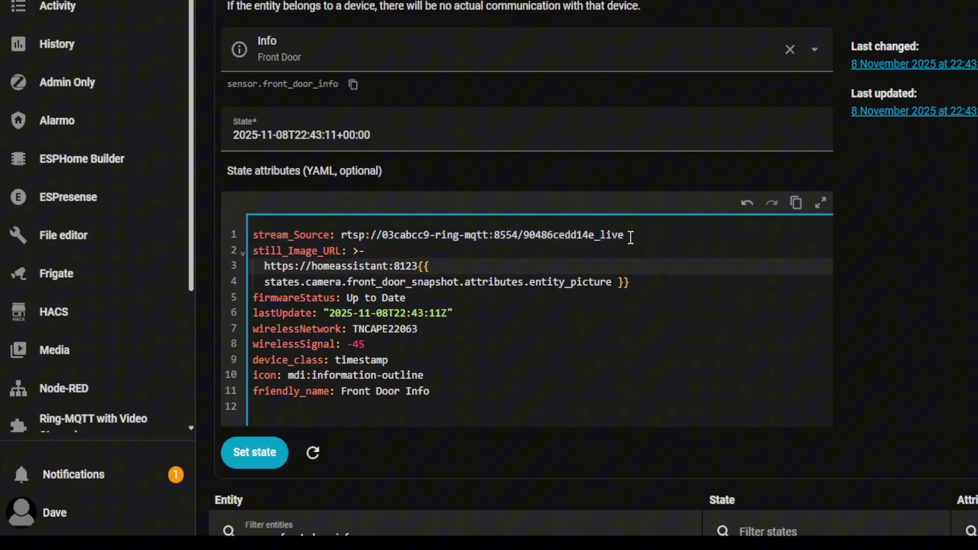
{"action": "left_click_drag", "start_coordinate": [630, 238], "coordinate": [342, 233]}
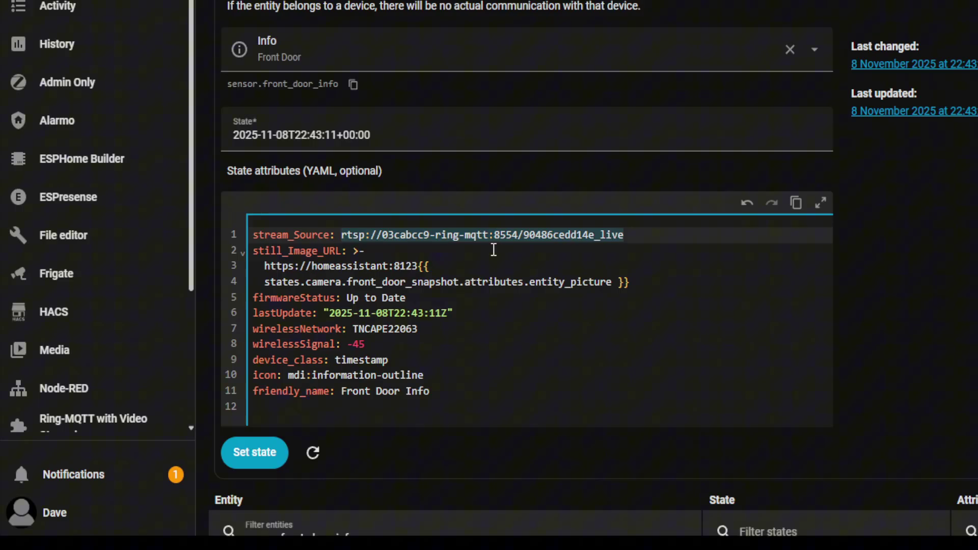
{"action": "left_click", "coordinate": [455, 250]}
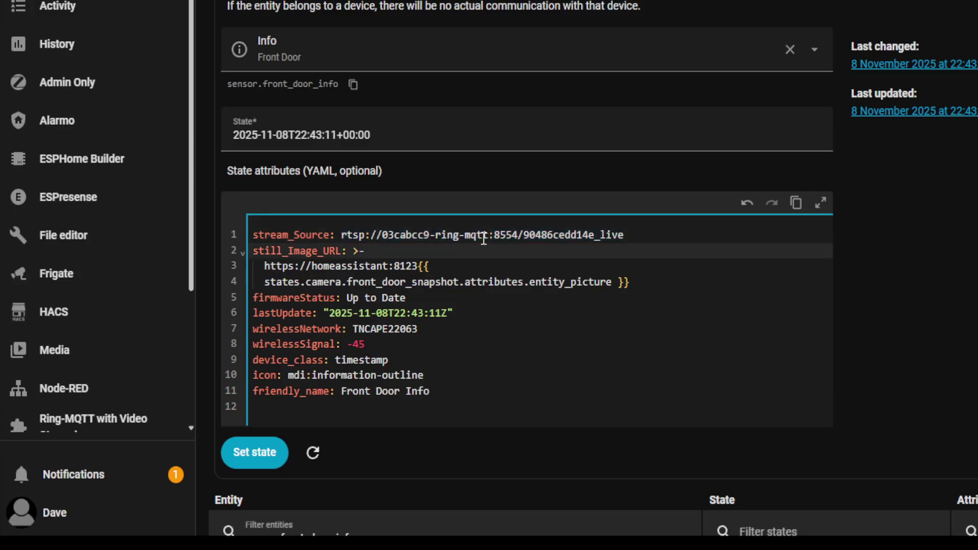
{"action": "left_click_drag", "start_coordinate": [490, 235], "coordinate": [384, 235]}
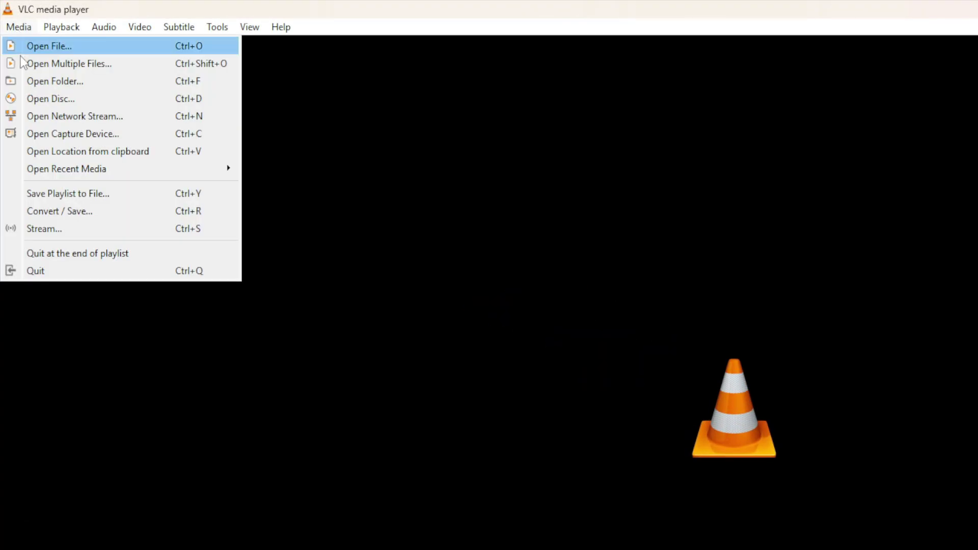
Play the Front Door RTSP stream in VLC with host 192.168.1.113 on port 8554
{"action": "left_click", "coordinate": [126, 120]}
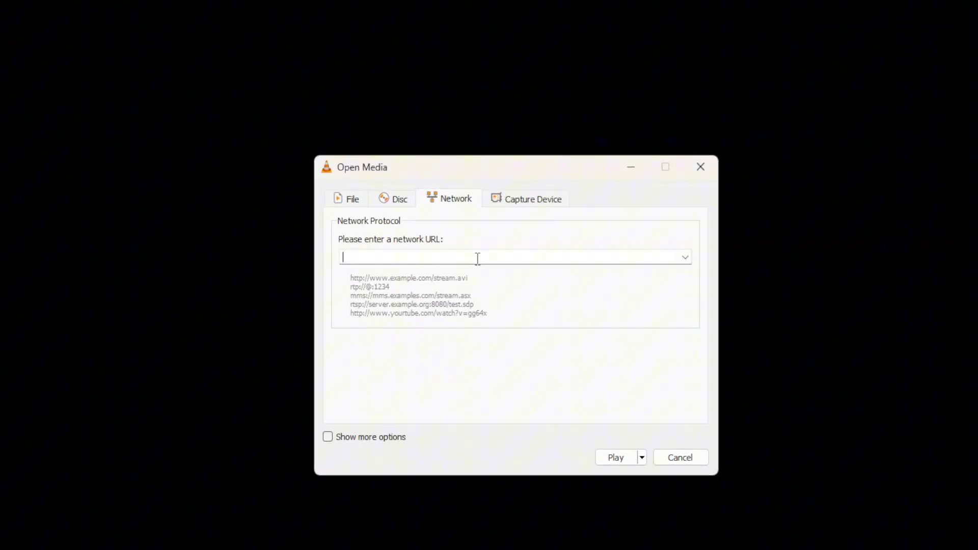
{"action": "key", "text": "ctrl+v"}
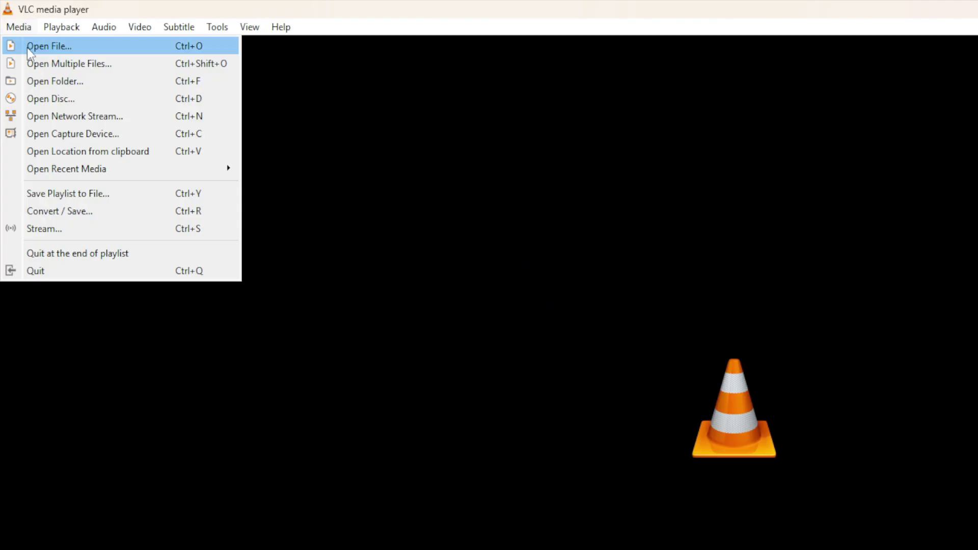
{"action": "left_click", "coordinate": [79, 120]}
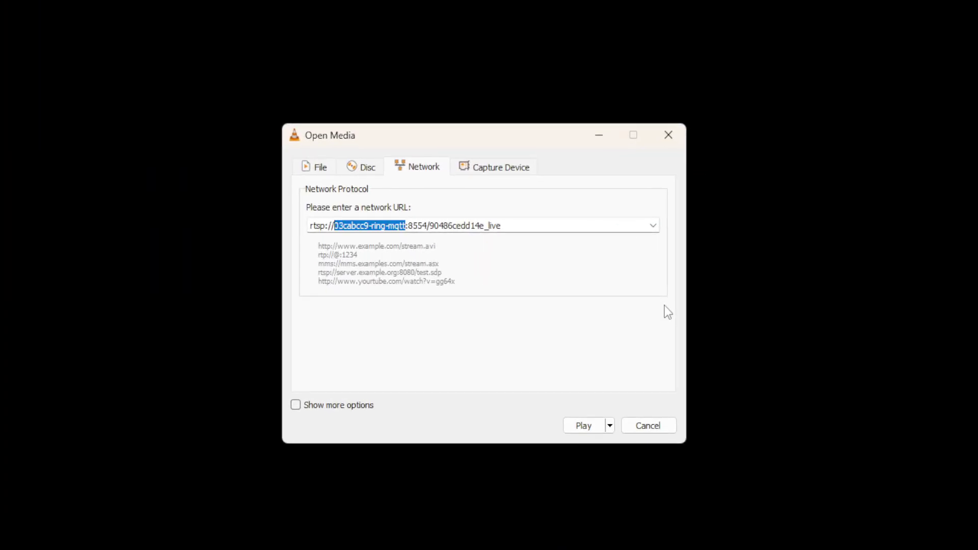
{"action": "type", "text": "192.168.1.113"}
{"action": "left_click", "coordinate": [527, 226]}
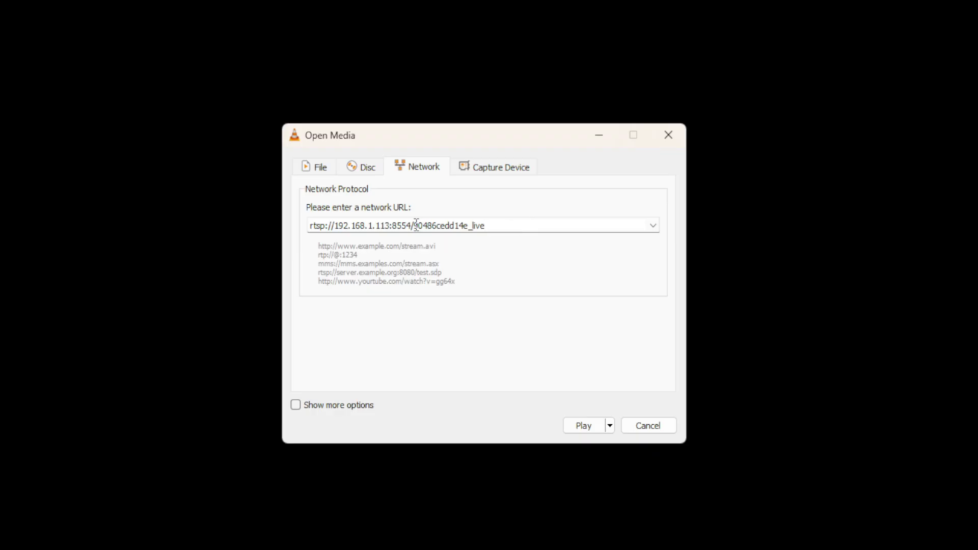
{"action": "left_click_drag", "start_coordinate": [414, 225], "coordinate": [535, 229]}
{"action": "left_click", "coordinate": [536, 227]}
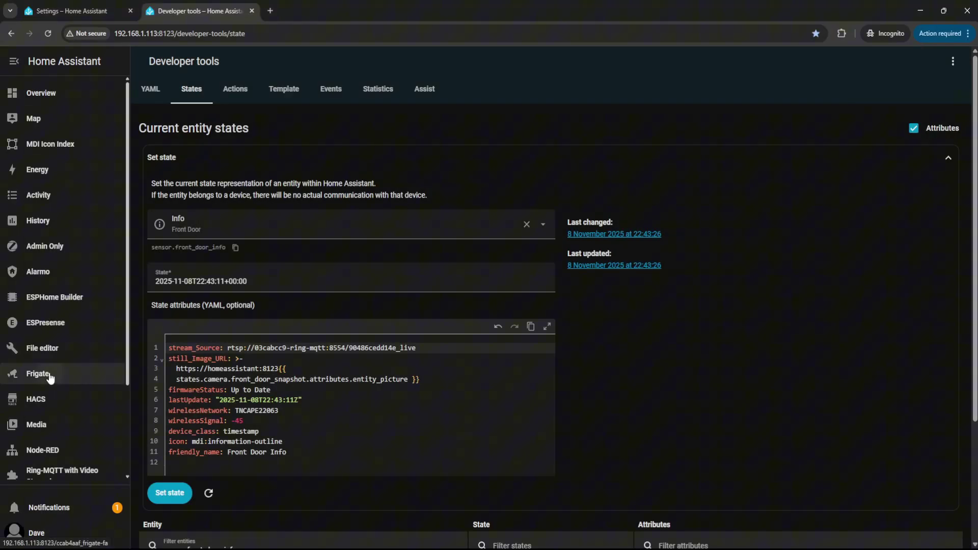
Open Frigate's Configuration Editor from its settings menu
{"action": "left_click", "coordinate": [49, 372]}
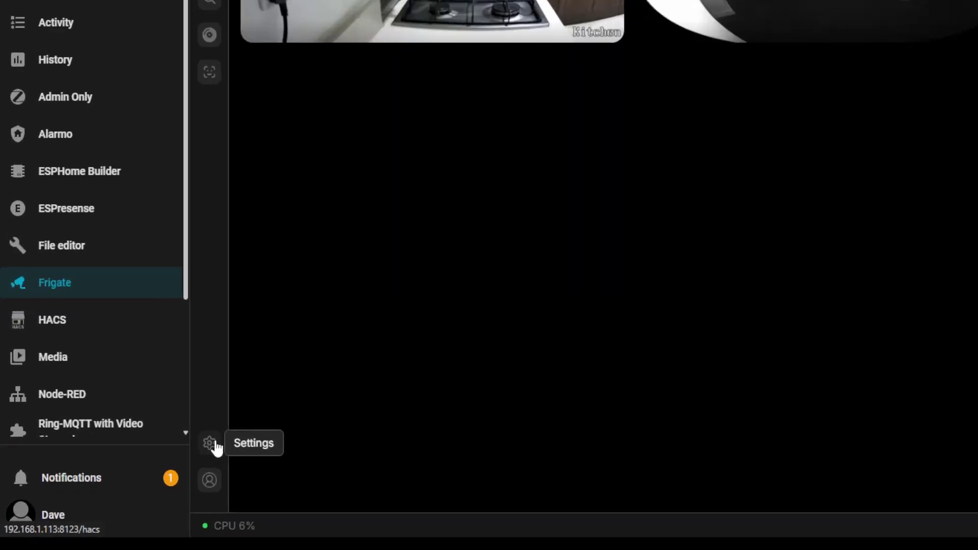
{"action": "left_click", "coordinate": [144, 483]}
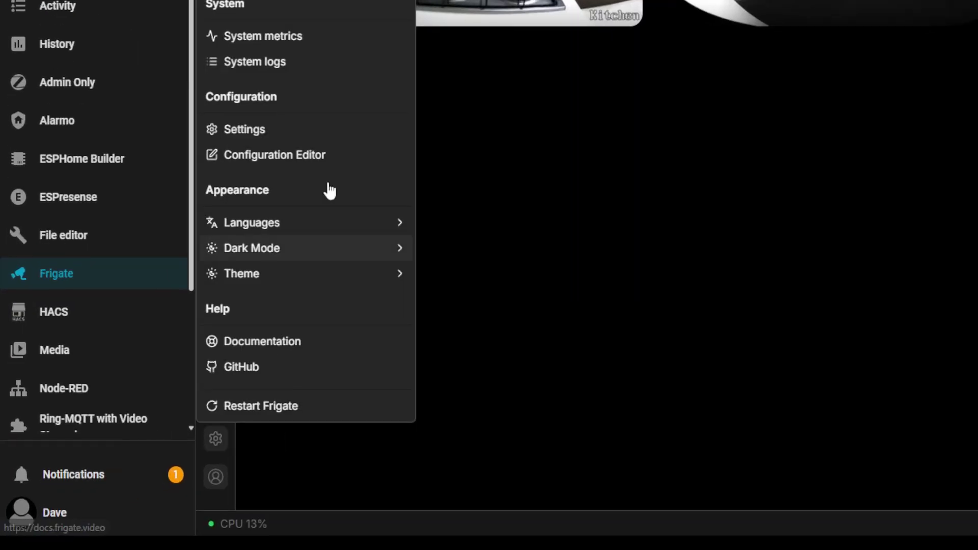
{"action": "left_click", "coordinate": [330, 158]}
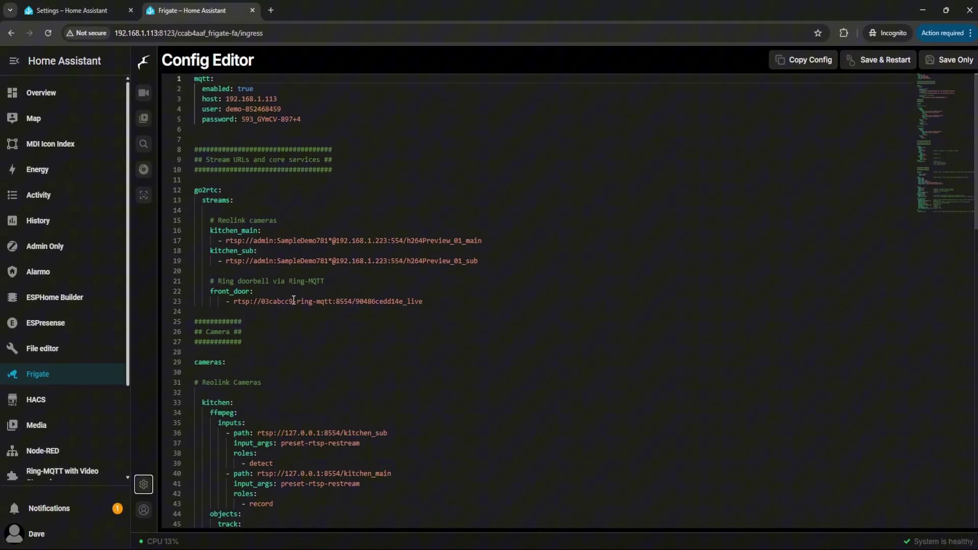
Highlight the front_door stream URL and its Ring-MQTT hostname on line 23
{"action": "left_click", "coordinate": [439, 302]}
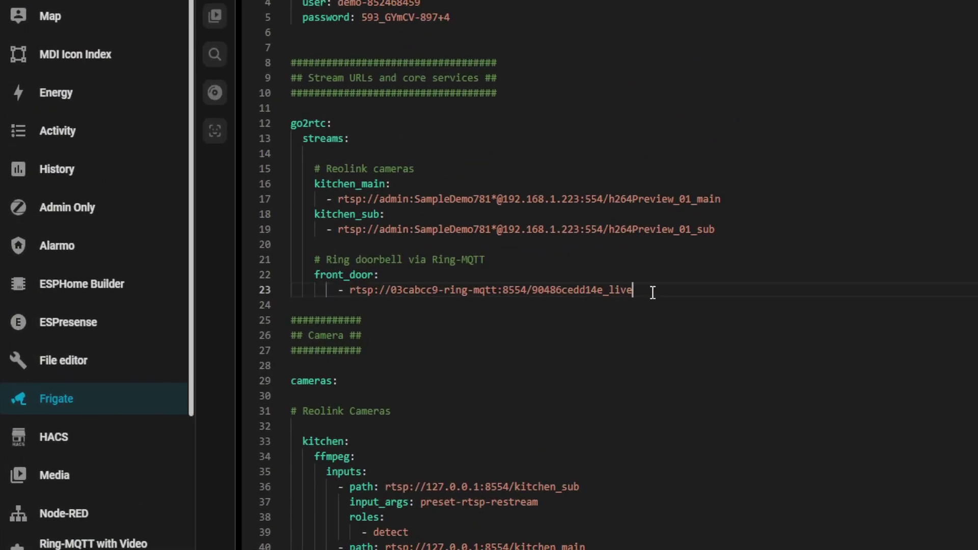
{"action": "left_click_drag", "start_coordinate": [653, 293], "coordinate": [345, 289]}
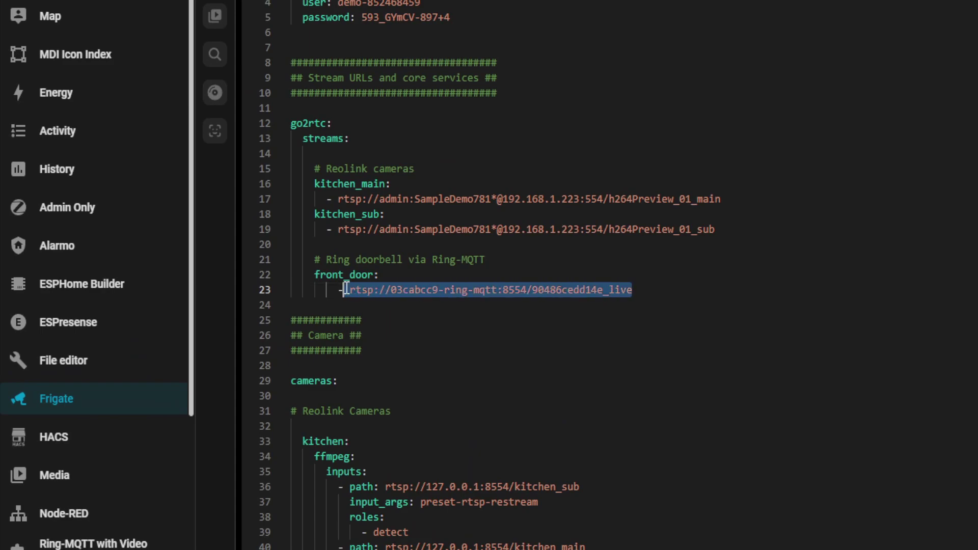
{"action": "left_click", "coordinate": [686, 291]}
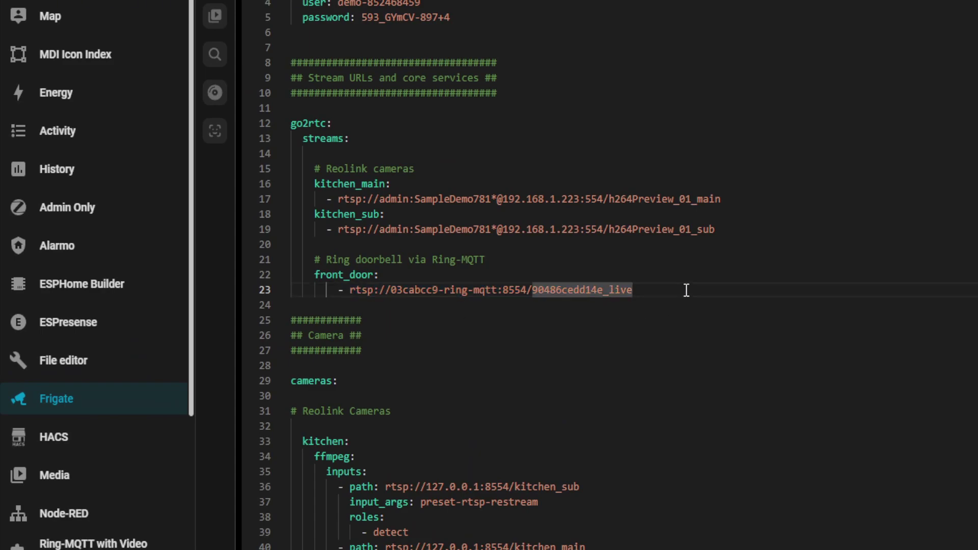
{"action": "left_click", "coordinate": [664, 274]}
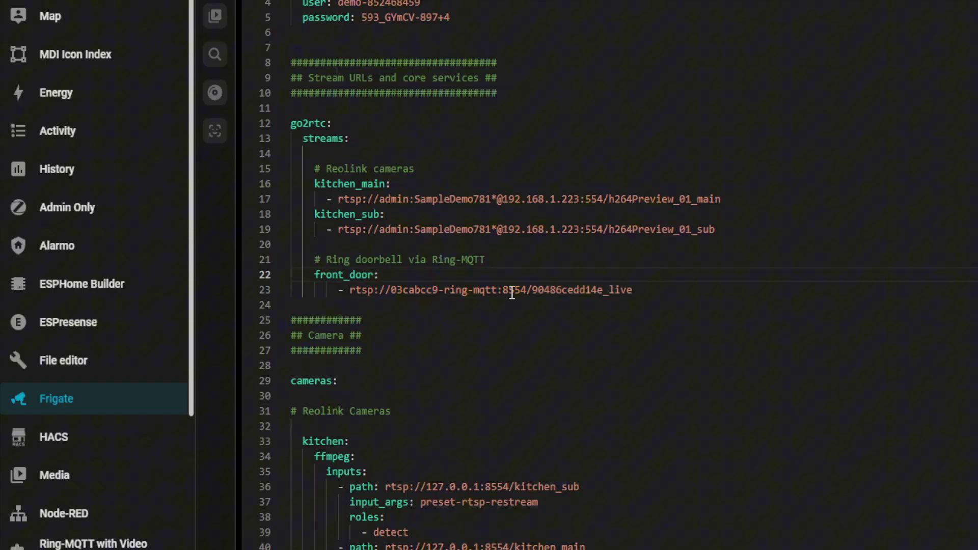
{"action": "left_click_drag", "start_coordinate": [498, 290], "coordinate": [391, 290]}
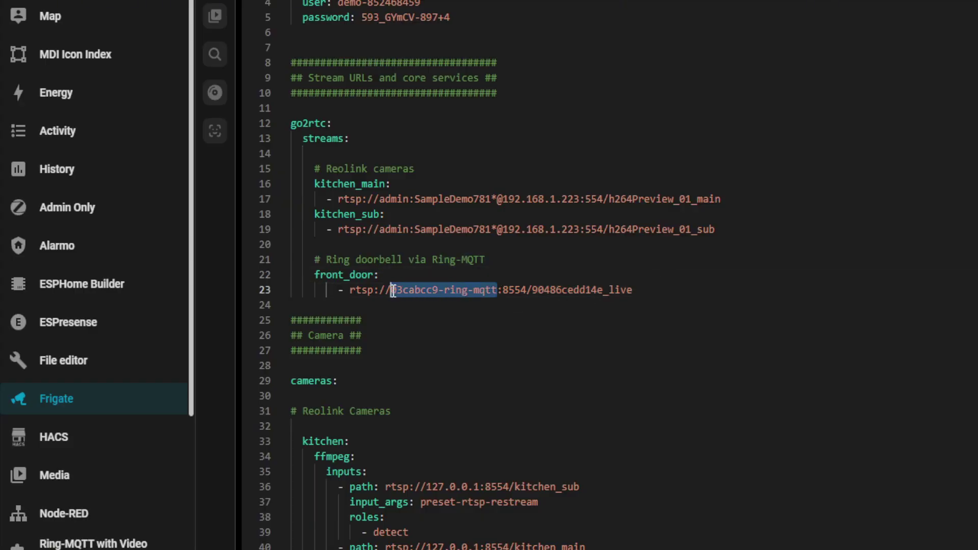
{"action": "left_click", "coordinate": [687, 289]}
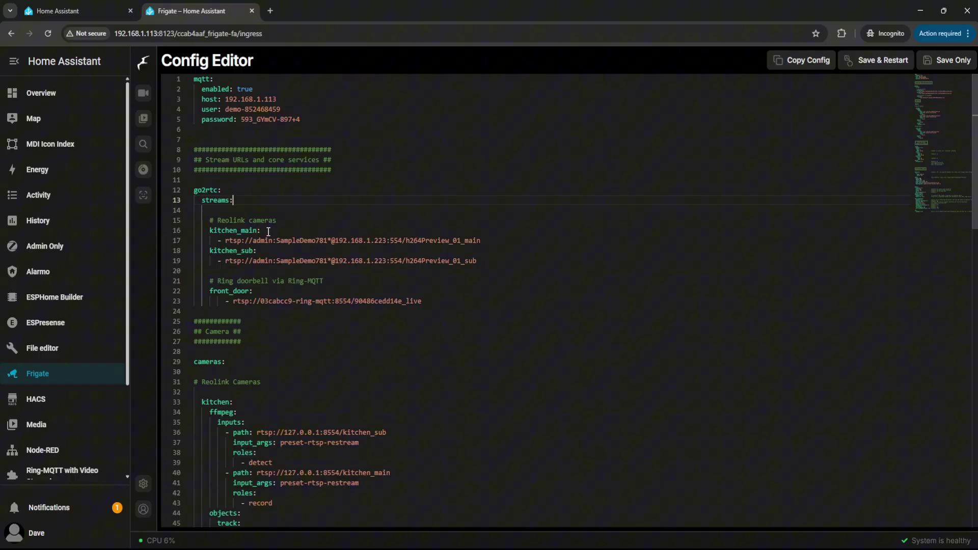
{"action": "left_click_drag", "start_coordinate": [436, 305], "coordinate": [199, 205]}
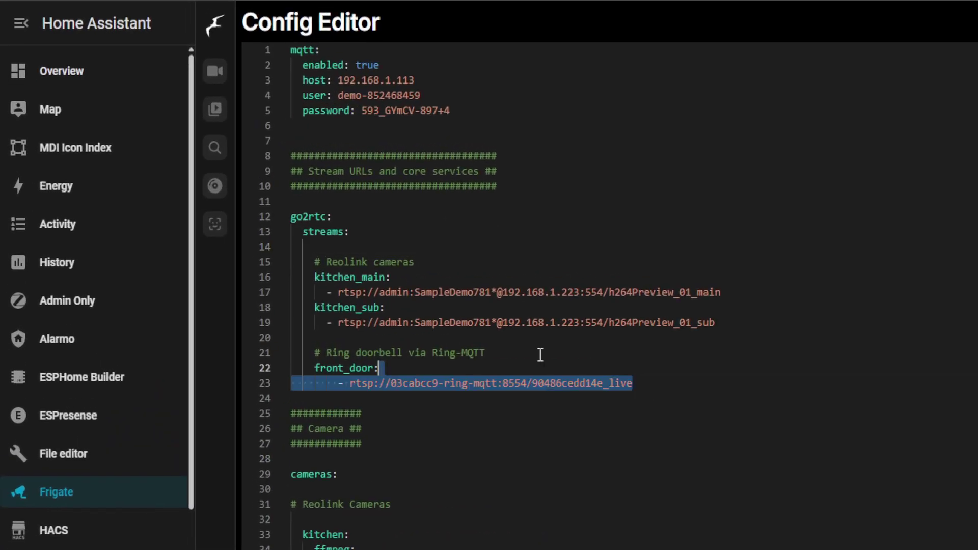
{"action": "left_click_drag", "start_coordinate": [295, 240], "coordinate": [285, 216]}
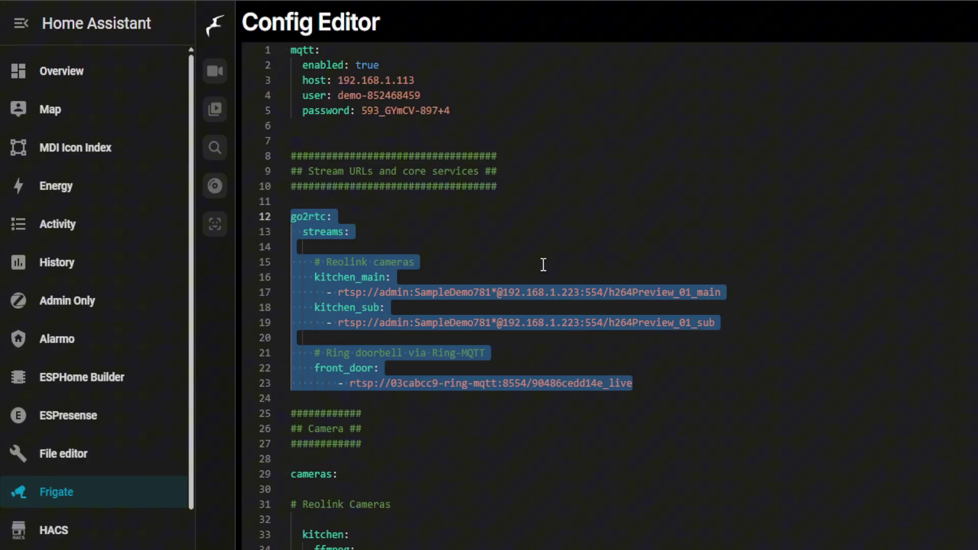
{"action": "left_click", "coordinate": [518, 239]}
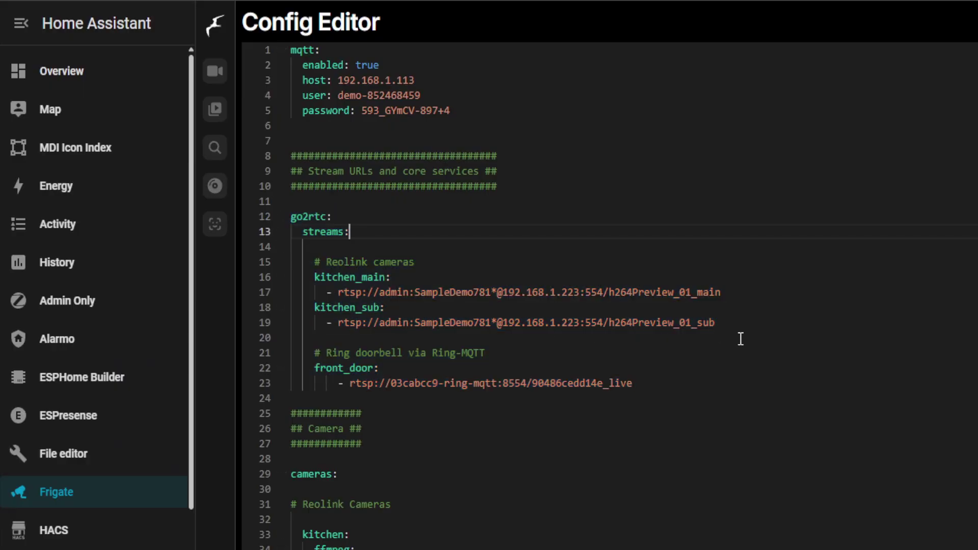
{"action": "left_click_drag", "start_coordinate": [748, 337], "coordinate": [226, 267]}
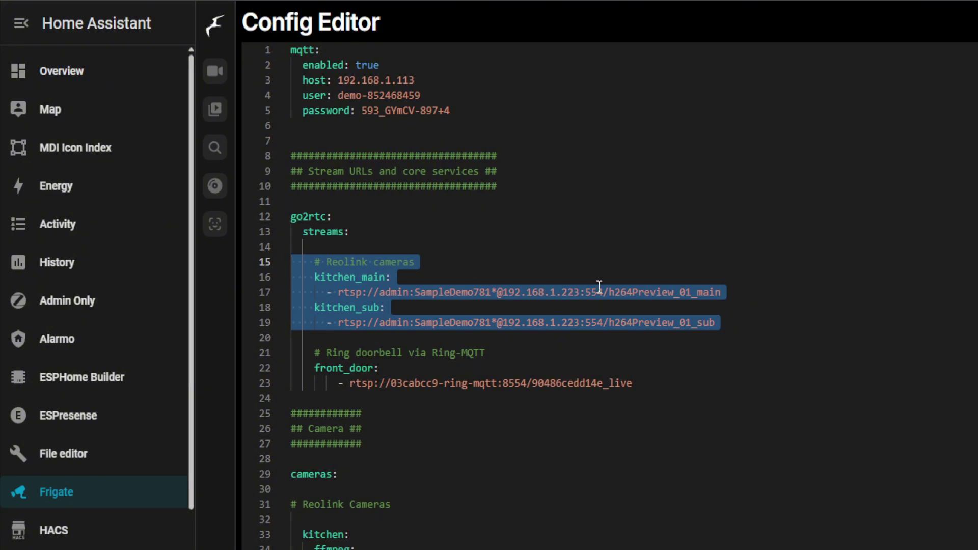
{"action": "left_click_drag", "start_coordinate": [689, 389], "coordinate": [274, 365]}
{"action": "left_click", "coordinate": [579, 383]}
{"action": "left_click_drag", "start_coordinate": [579, 383], "coordinate": [340, 378]}
{"action": "left_click", "coordinate": [594, 439]}
{"action": "scroll", "coordinate": [599, 403], "scroll_direction": "down", "scroll_amount": 5}
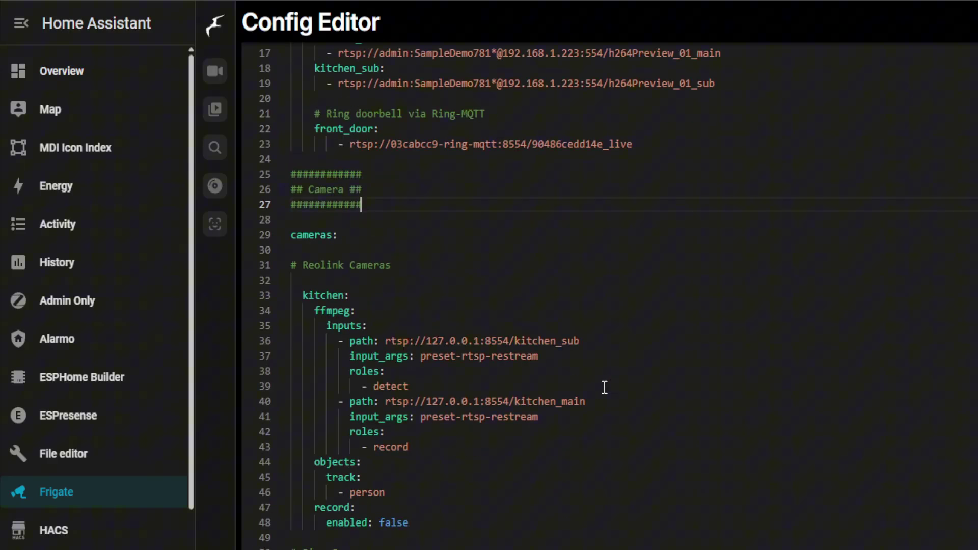
{"action": "scroll", "coordinate": [604, 388], "scroll_direction": "down", "scroll_amount": 5}
{"action": "left_click_drag", "start_coordinate": [464, 484], "coordinate": [279, 345]}
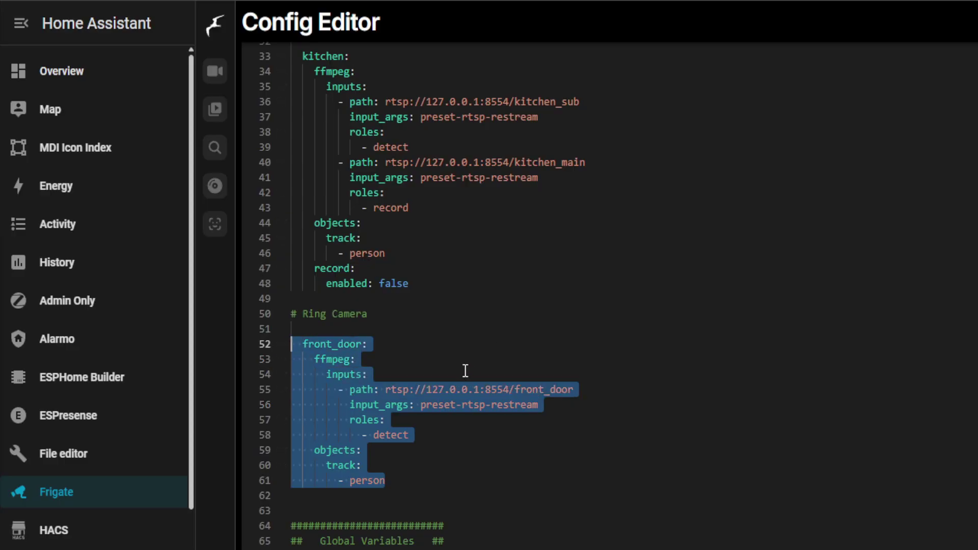
{"action": "left_click", "coordinate": [543, 388]}
{"action": "left_click_drag", "start_coordinate": [589, 390], "coordinate": [386, 388]}
{"action": "left_click_drag", "start_coordinate": [484, 390], "coordinate": [426, 391]}
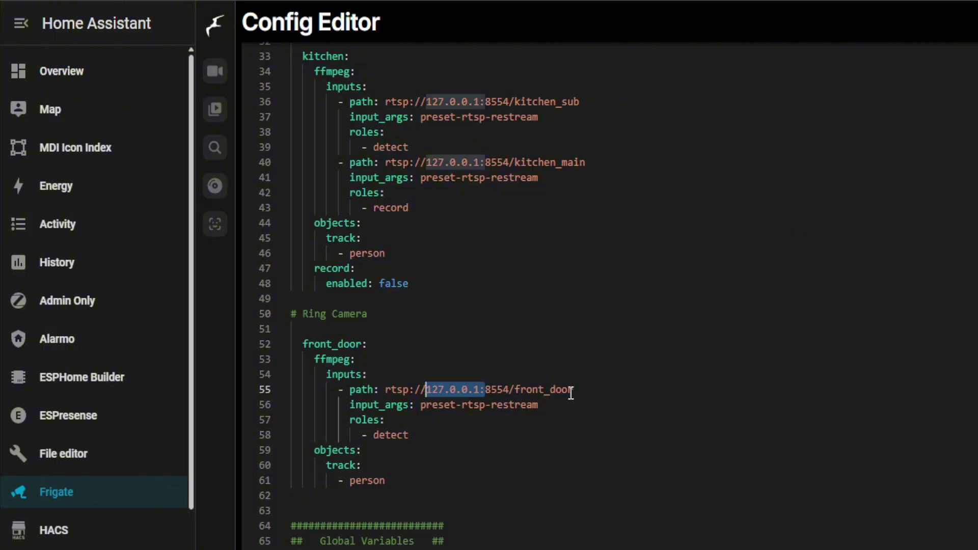
{"action": "left_click_drag", "start_coordinate": [580, 390], "coordinate": [516, 390]}
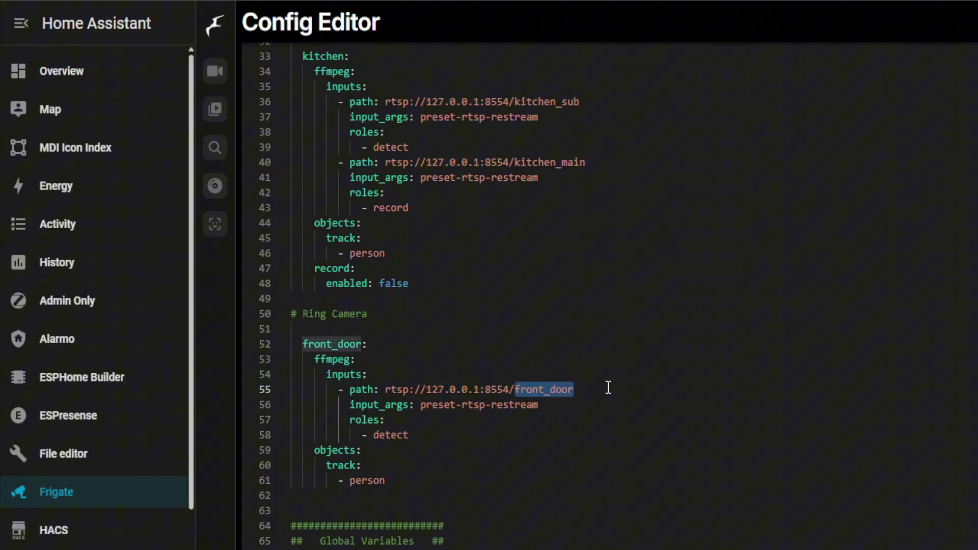
{"action": "scroll", "coordinate": [607, 387], "scroll_direction": "up", "scroll_amount": 10}
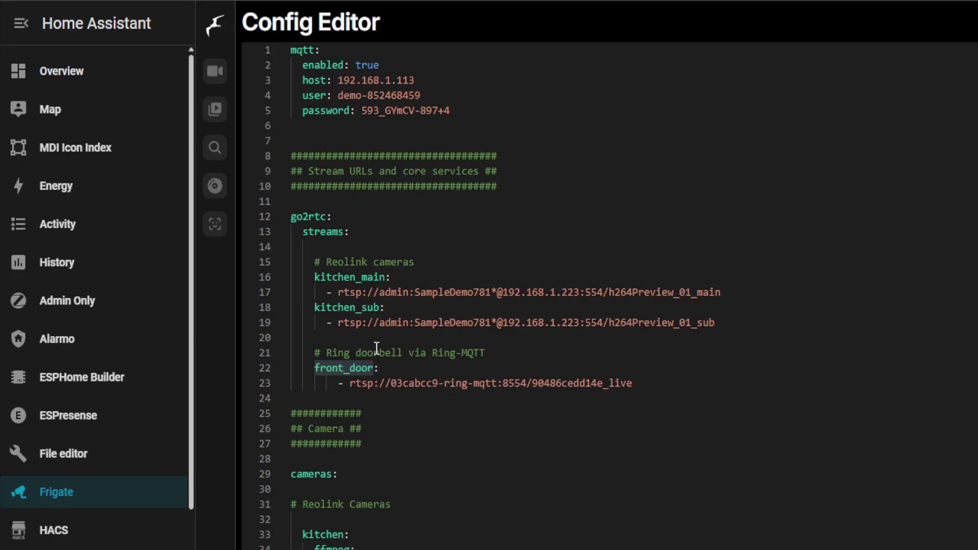
{"action": "double_click", "coordinate": [377, 348]}
{"action": "left_click_drag", "start_coordinate": [380, 368], "coordinate": [317, 362]}
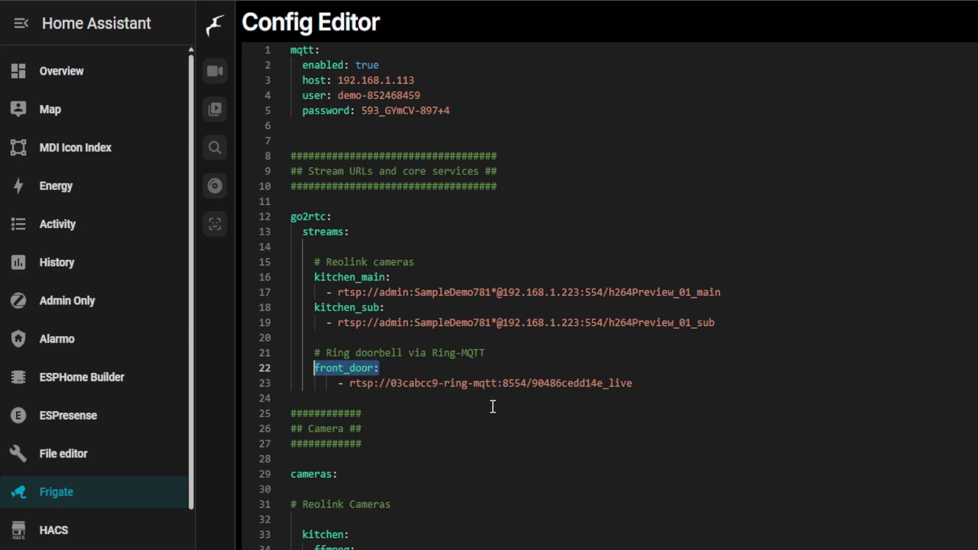
{"action": "scroll", "coordinate": [491, 406], "scroll_direction": "down", "scroll_amount": 16}
{"action": "scroll", "coordinate": [491, 406], "scroll_direction": "up", "scroll_amount": 3}
{"action": "left_click_drag", "start_coordinate": [386, 360], "coordinate": [270, 349]}
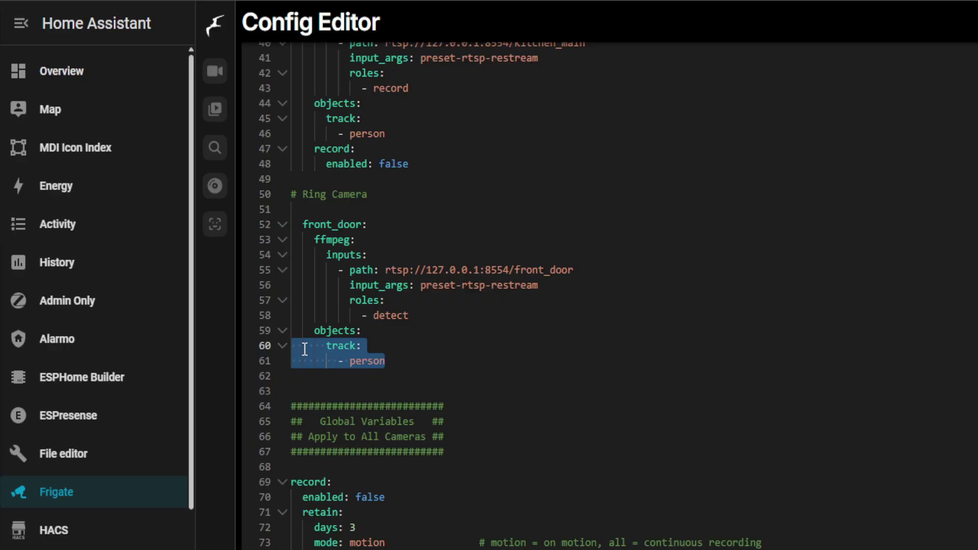
Scroll to the face_recognition block and review its enabled line and tuning options
{"action": "left_click", "coordinate": [423, 357]}
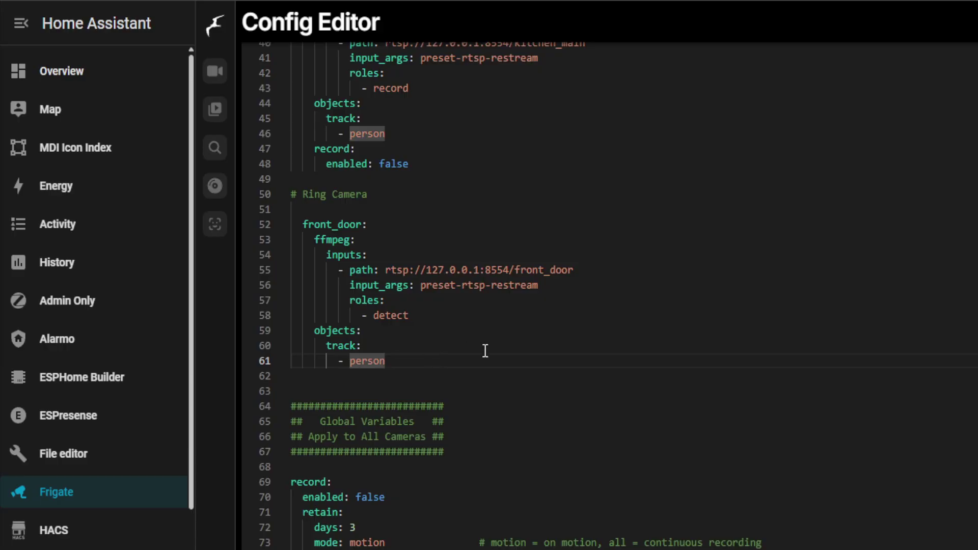
{"action": "scroll", "coordinate": [498, 340], "scroll_direction": "down", "scroll_amount": 15}
{"action": "scroll", "coordinate": [619, 434], "scroll_direction": "down", "scroll_amount": 5}
{"action": "left_click_drag", "start_coordinate": [619, 435], "coordinate": [276, 306]}
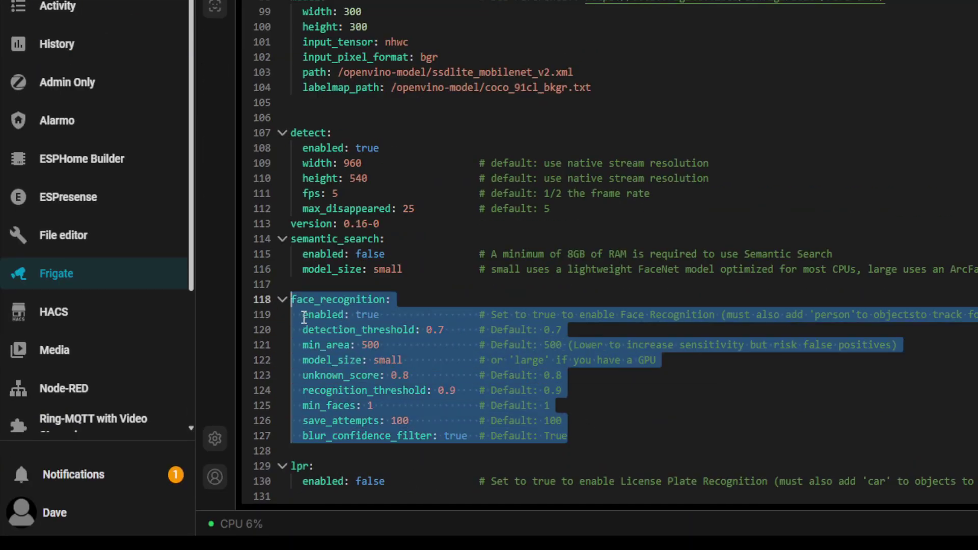
{"action": "left_click", "coordinate": [422, 301]}
{"action": "left_click_drag", "start_coordinate": [407, 314], "coordinate": [279, 316]}
{"action": "left_click_drag", "start_coordinate": [609, 441], "coordinate": [289, 330]}
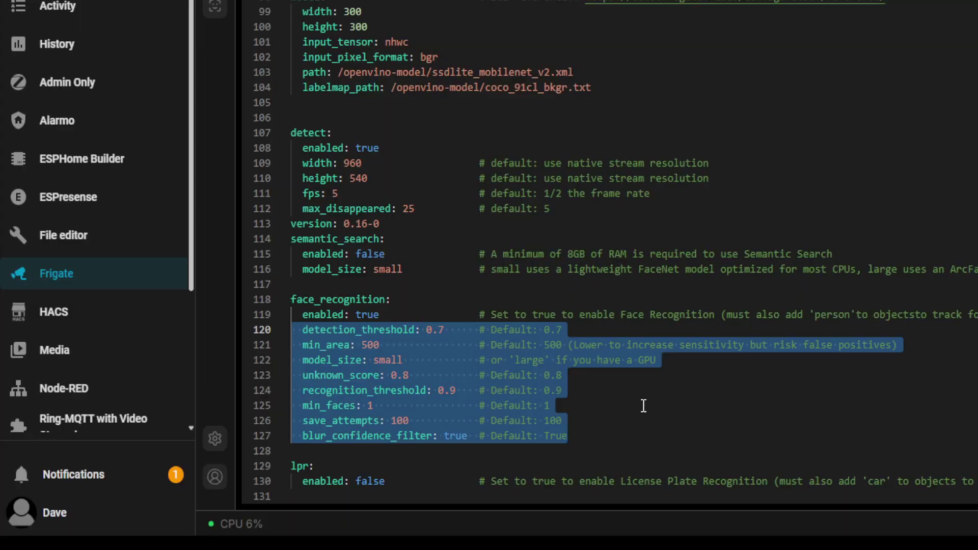
{"action": "left_click", "coordinate": [628, 415]}
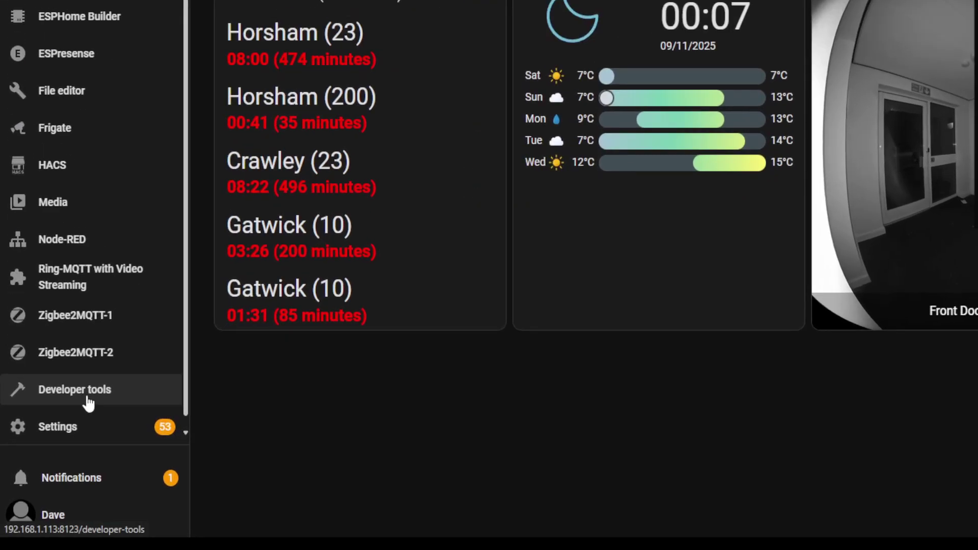
Find the Ring-MQTT add-on by searching 'ring' and show its configuration options
{"action": "left_click", "coordinate": [76, 428]}
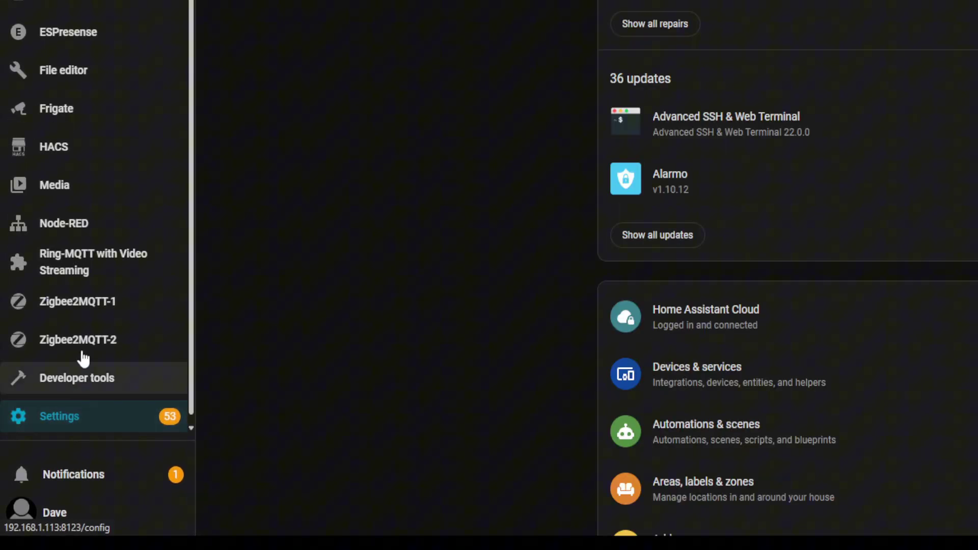
{"action": "scroll", "coordinate": [525, 484], "scroll_direction": "down", "scroll_amount": 2}
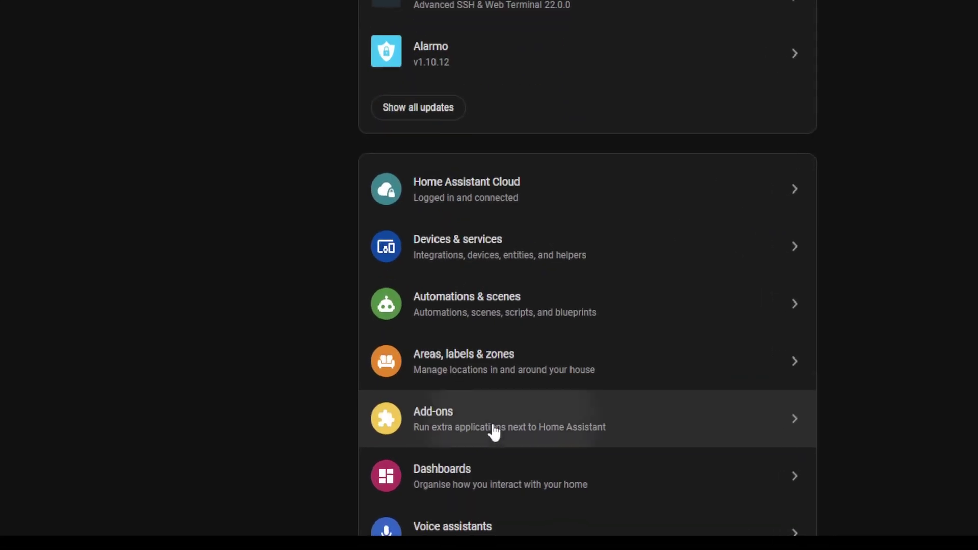
{"action": "left_click", "coordinate": [494, 433]}
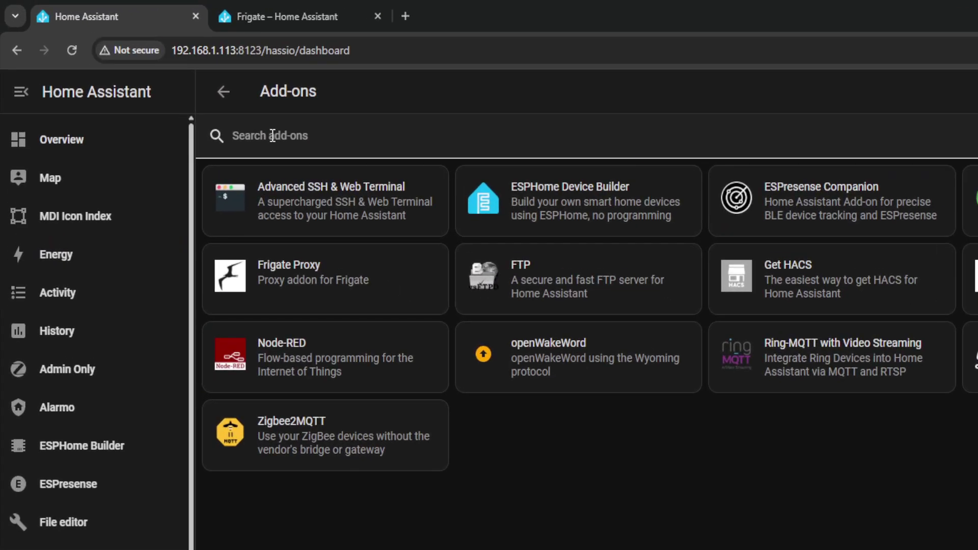
{"action": "left_click", "coordinate": [182, 91]}
{"action": "type", "text": "ring"}
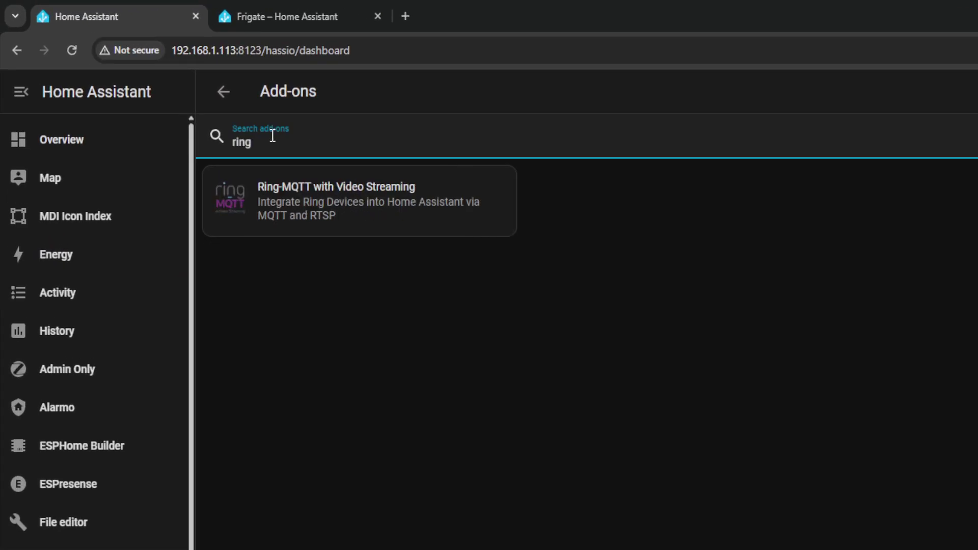
{"action": "left_click", "coordinate": [285, 205]}
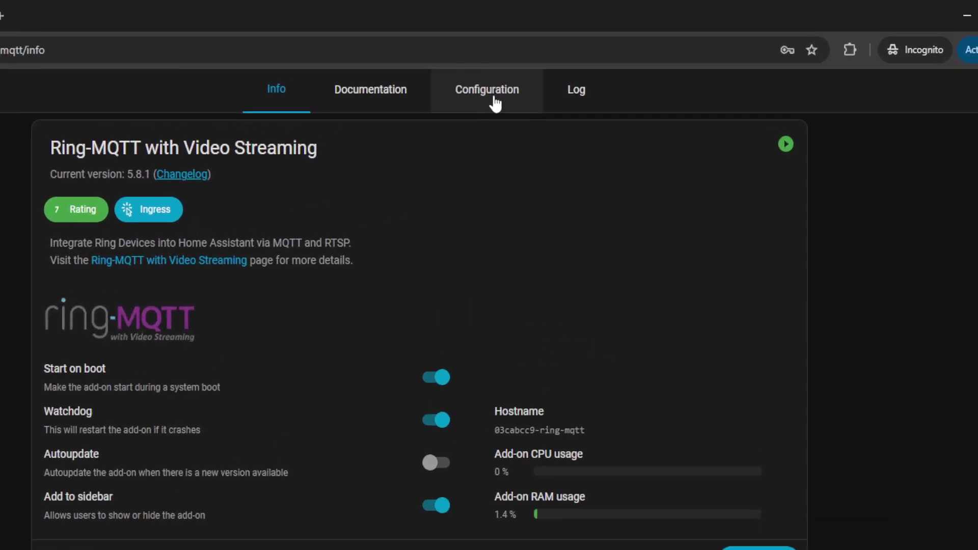
{"action": "left_click", "coordinate": [603, 65]}
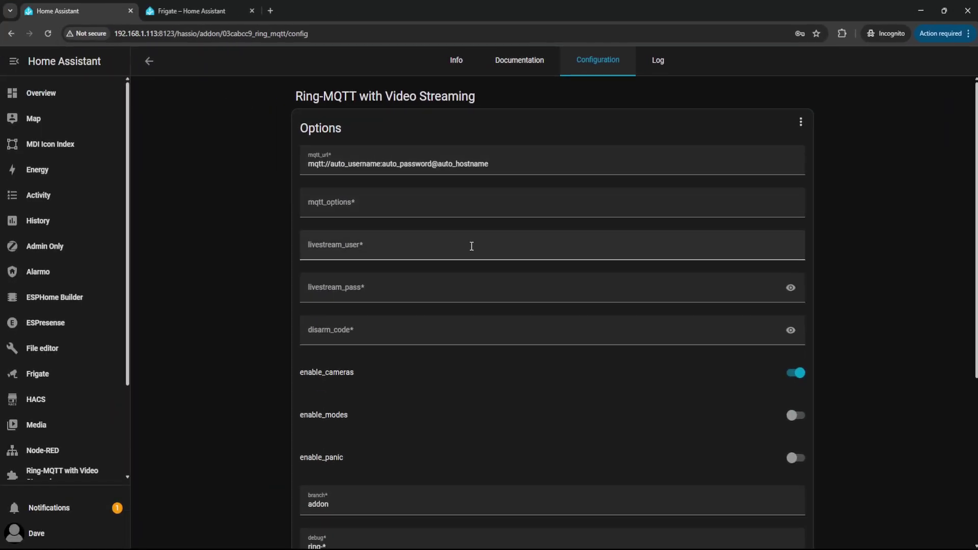
Enter the livestream username and password in the add-on options
{"action": "left_click", "coordinate": [422, 279]}
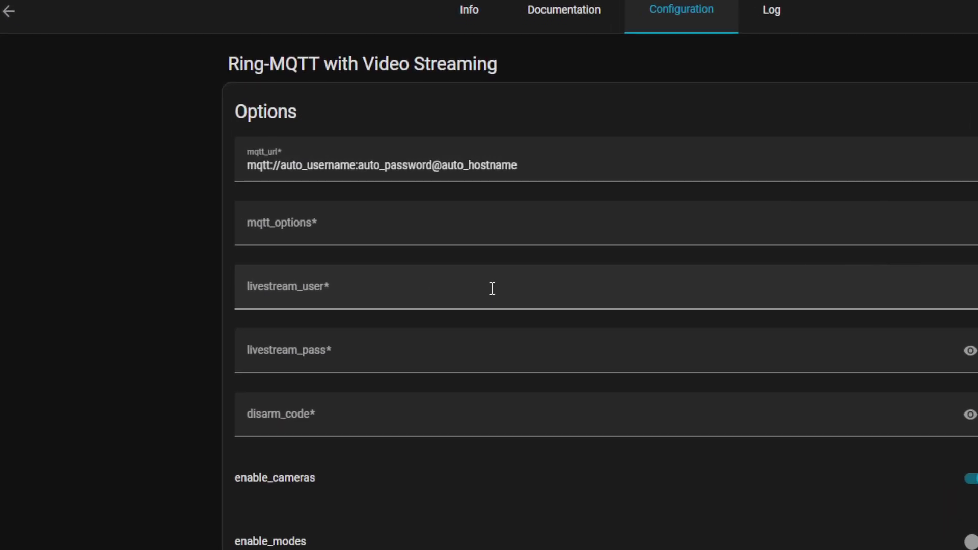
{"action": "left_click", "coordinate": [126, 283]}
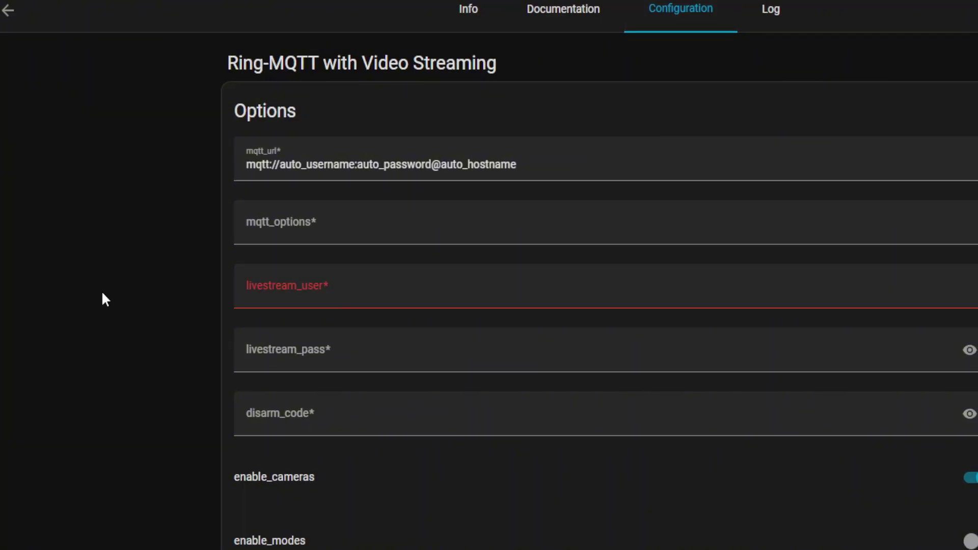
{"action": "left_click", "coordinate": [272, 300]}
{"action": "type", "text": "username"}
{"action": "key", "text": "Return"}
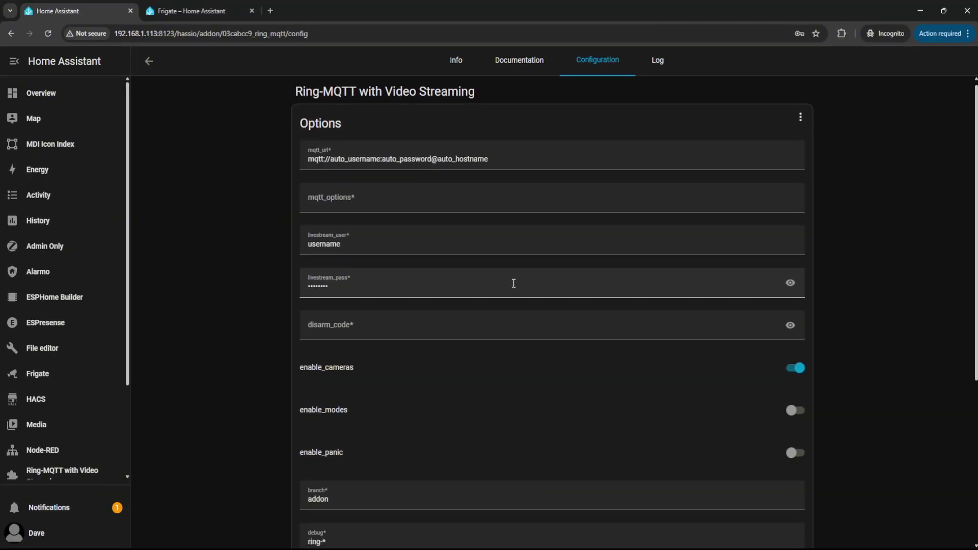
Save the Ring-MQTT options and restart the add-on
{"action": "scroll", "coordinate": [555, 347], "scroll_direction": "down", "scroll_amount": 3}
{"action": "scroll", "coordinate": [666, 378], "scroll_direction": "down", "scroll_amount": 2}
{"action": "left_click", "coordinate": [793, 369]}
{"action": "left_click", "coordinate": [645, 328]}
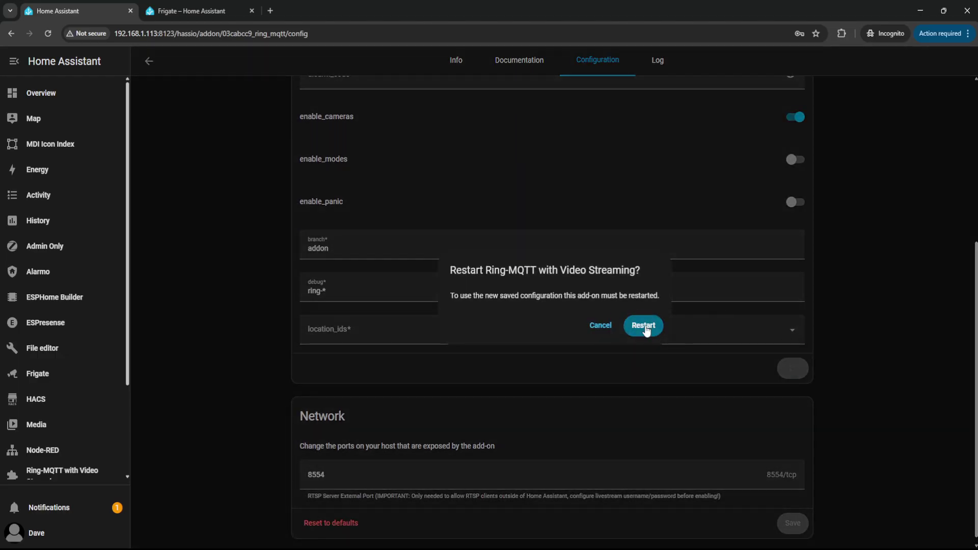
{"action": "left_click", "coordinate": [645, 328]}
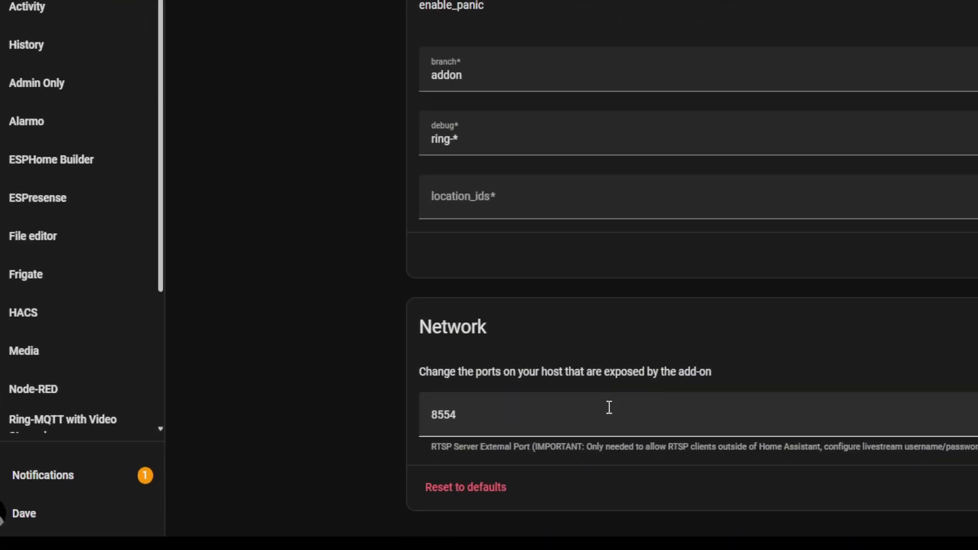
Clear the 8554 external RTSP port, save it, and restart the add-on again
{"action": "left_click", "coordinate": [337, 469]}
{"action": "left_click_drag", "start_coordinate": [473, 417], "coordinate": [415, 410]}
{"action": "key", "text": "BackSpace"}
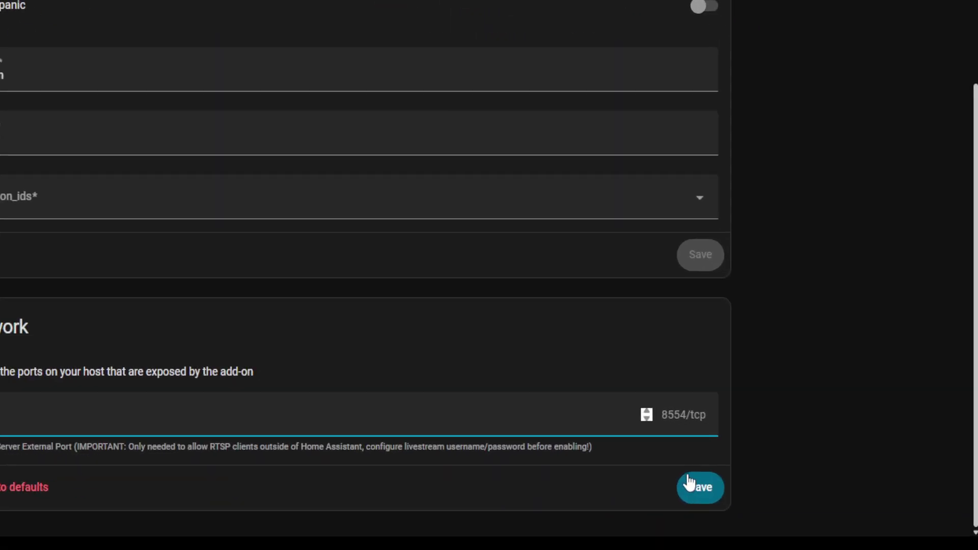
{"action": "left_click", "coordinate": [694, 485]}
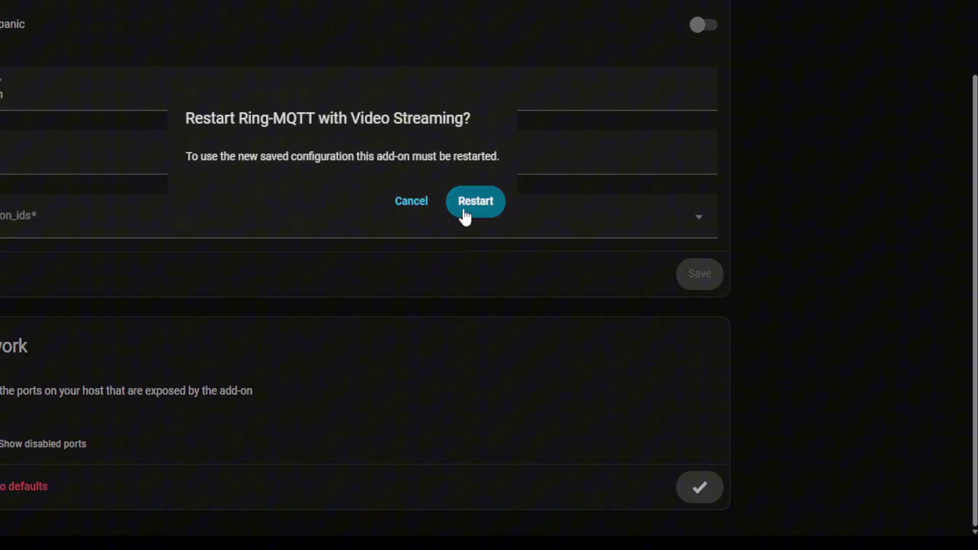
{"action": "left_click", "coordinate": [468, 210]}
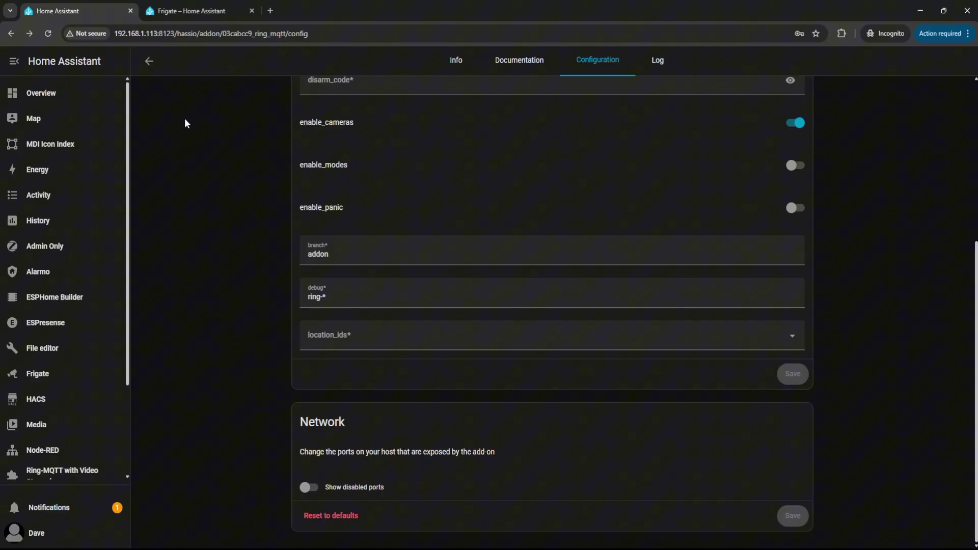
Paste the livestream login before the 03cabcc9 host in the front_door stream URL
{"action": "left_click", "coordinate": [181, 10]}
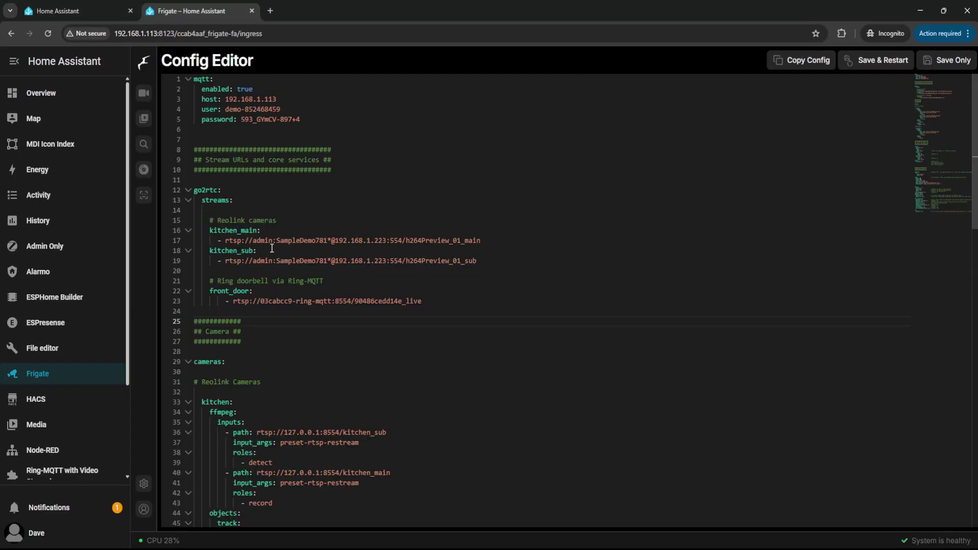
{"action": "left_click", "coordinate": [259, 302]}
{"action": "key", "text": "End"}
{"action": "key", "text": "ctrl+shift+Left"}
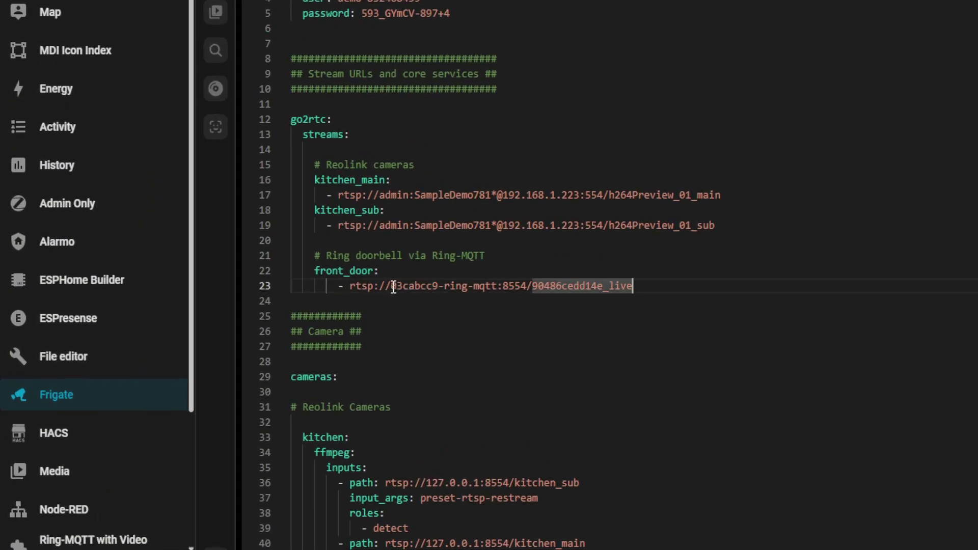
{"action": "double_click", "coordinate": [394, 286]}
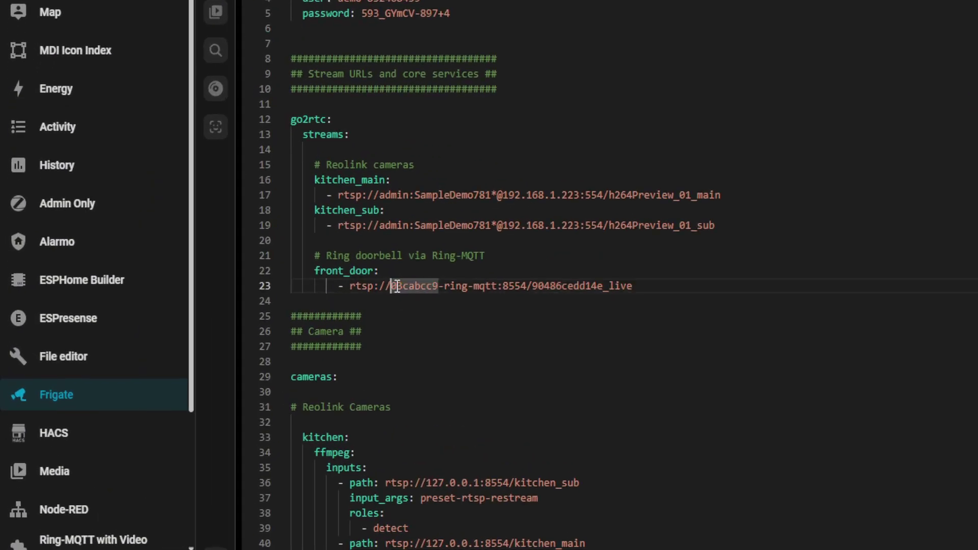
{"action": "key", "text": "Left"}
{"action": "key", "text": "ctrl+v"}
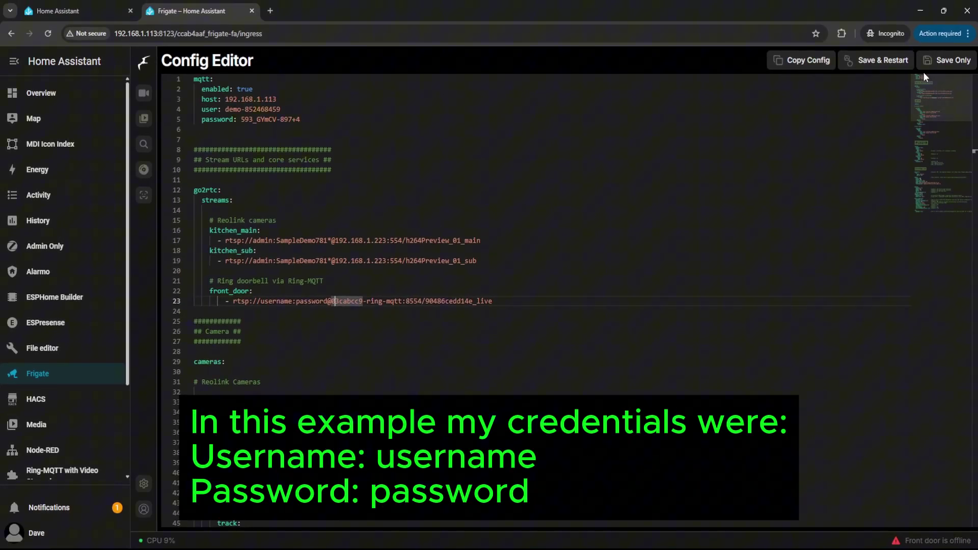
Save the Frigate config, restart Frigate and reload its page
{"action": "left_click", "coordinate": [873, 64]}
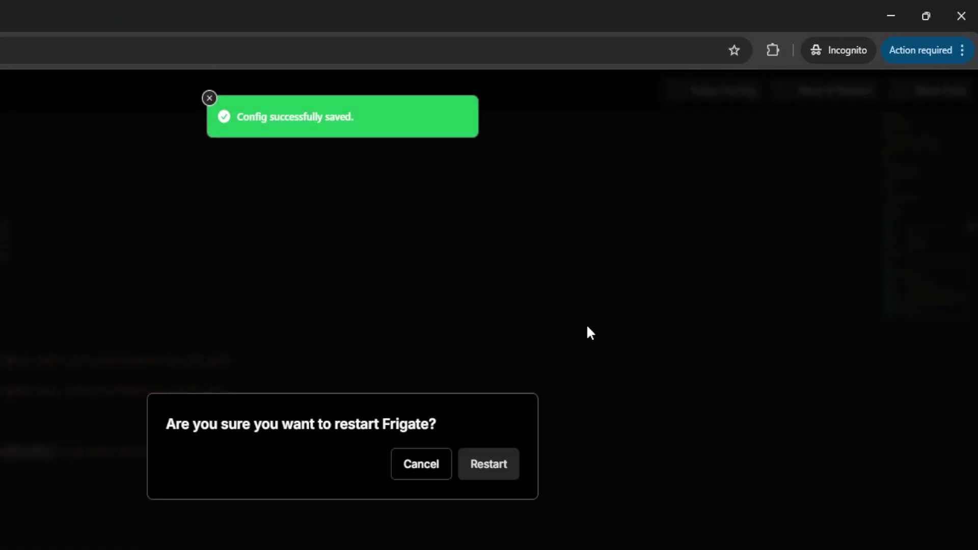
{"action": "left_click", "coordinate": [487, 478]}
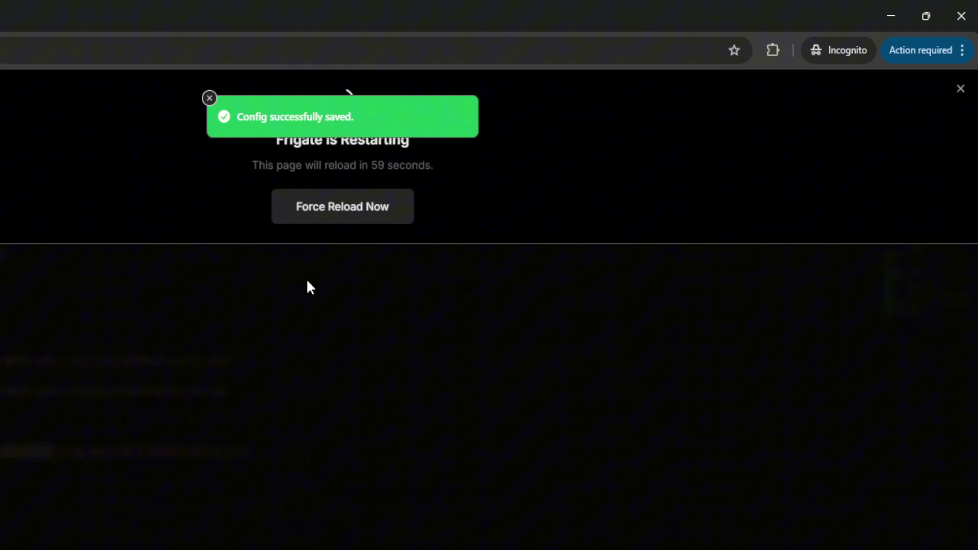
{"action": "left_click", "coordinate": [297, 221]}
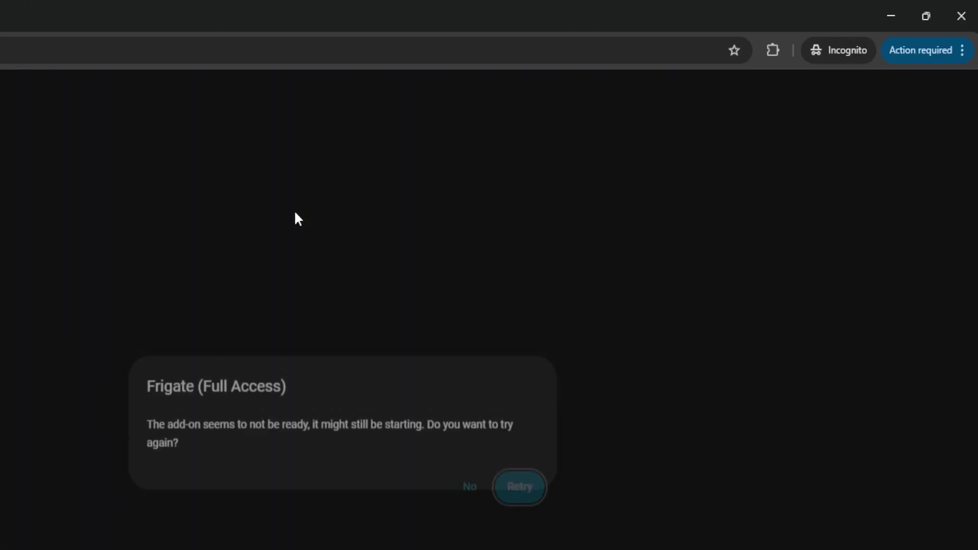
{"action": "left_click", "coordinate": [609, 410]}
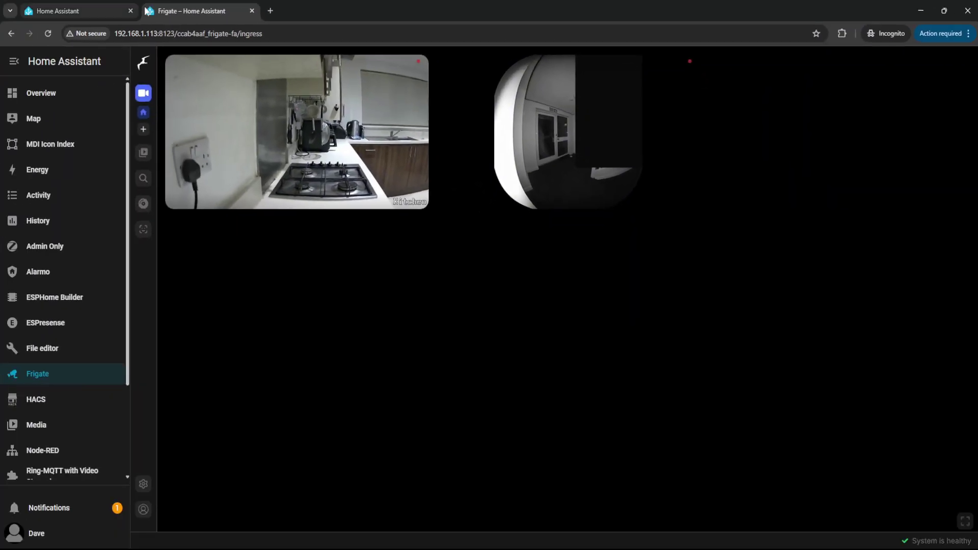
Switch back to the first Home Assistant tab and scroll up to the dashboard
{"action": "left_click", "coordinate": [100, 11]}
{"action": "scroll", "coordinate": [280, 209], "scroll_direction": "up", "scroll_amount": 5}
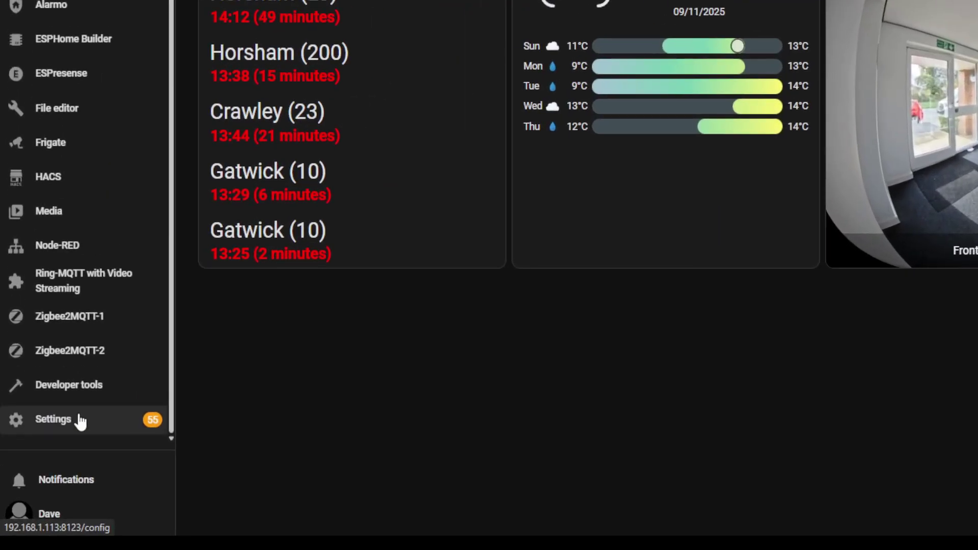
Search integrations for 'fr', open Frigate, and select its Front Door device
{"action": "left_click", "coordinate": [80, 422]}
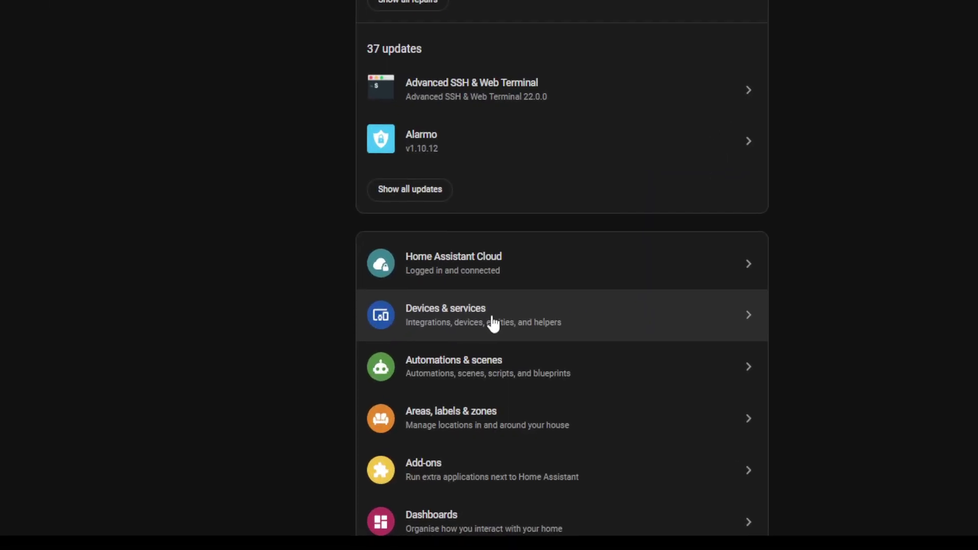
{"action": "left_click", "coordinate": [492, 324]}
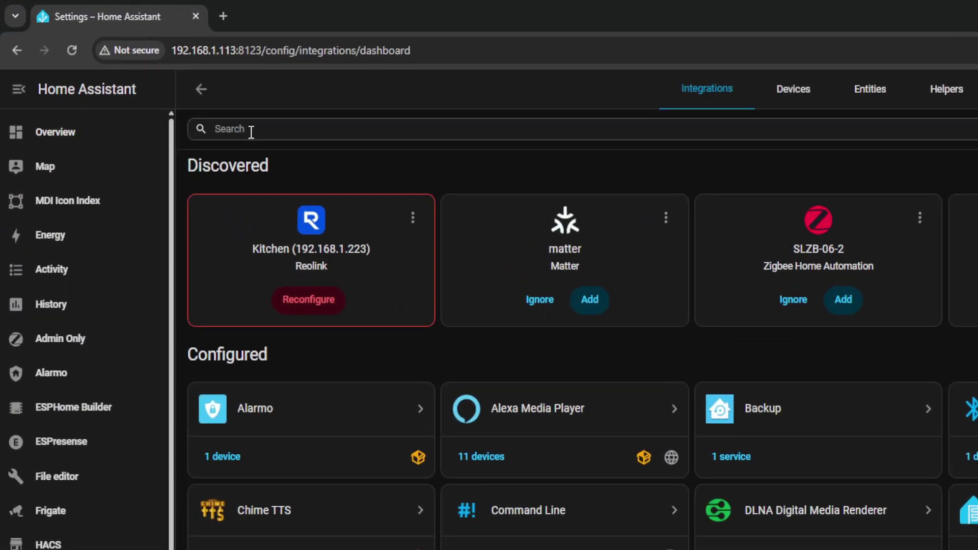
{"action": "left_click", "coordinate": [251, 131]}
{"action": "type", "text": "fr"}
{"action": "left_click", "coordinate": [273, 202]}
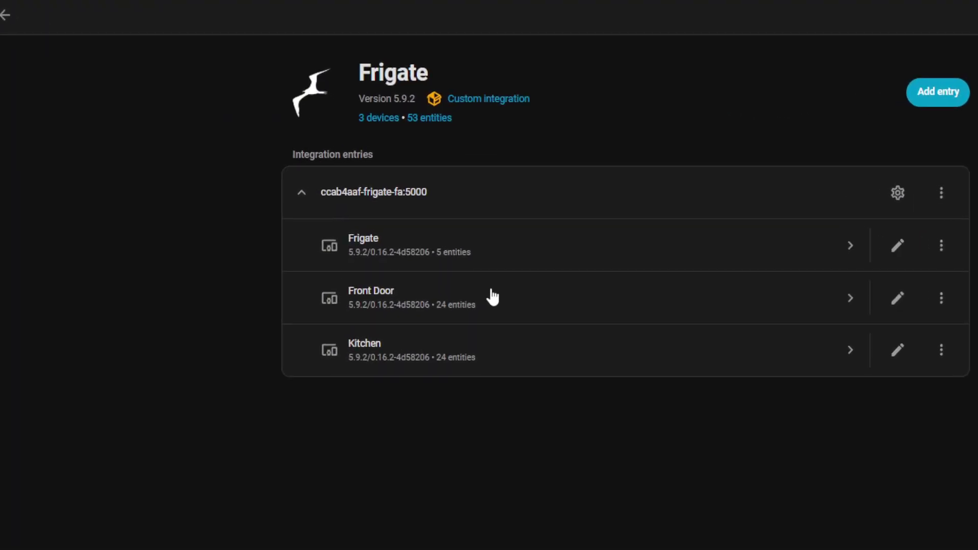
{"action": "left_click", "coordinate": [401, 307]}
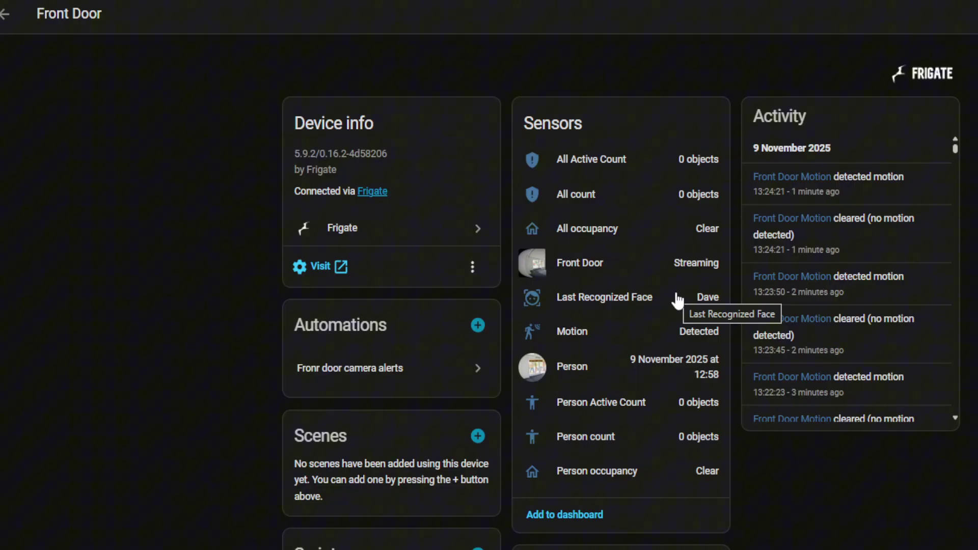
{"action": "left_click", "coordinate": [611, 472]}
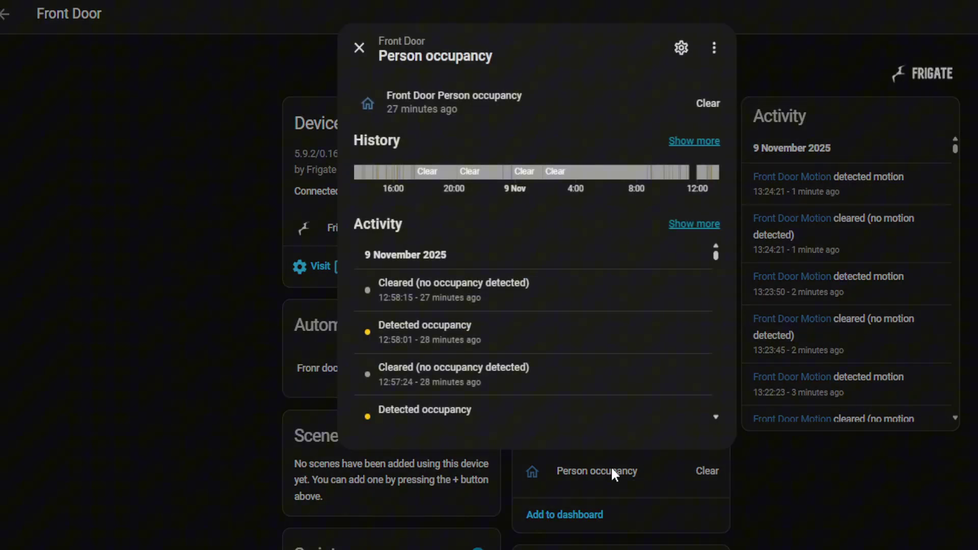
{"action": "left_click", "coordinate": [682, 48]}
{"action": "left_click_drag", "start_coordinate": [589, 250], "coordinate": [331, 240]}
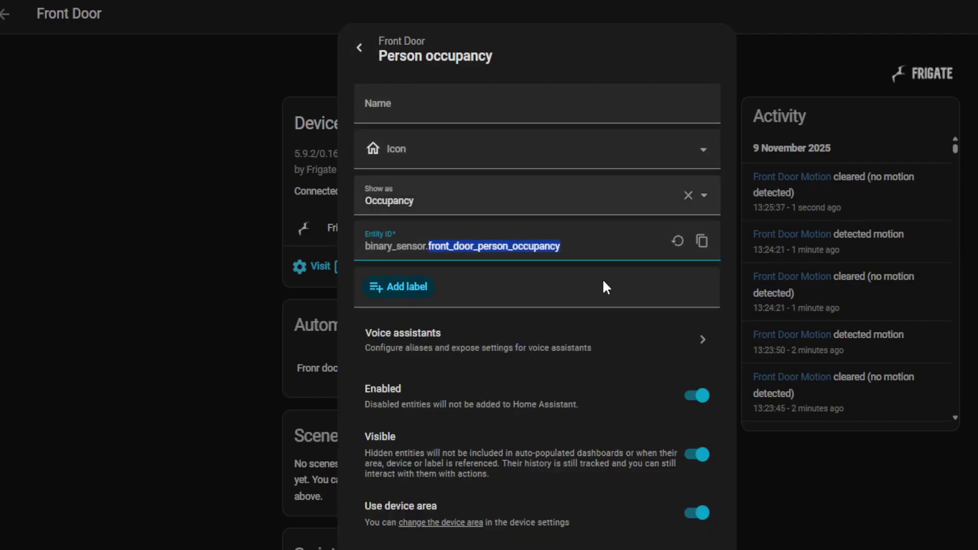
{"action": "left_click", "coordinate": [816, 488]}
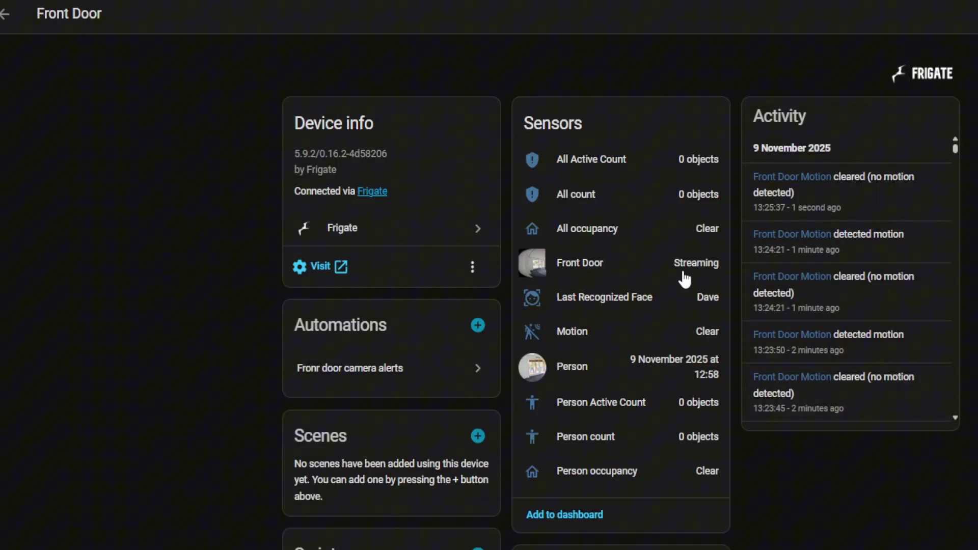
{"action": "left_click", "coordinate": [657, 299]}
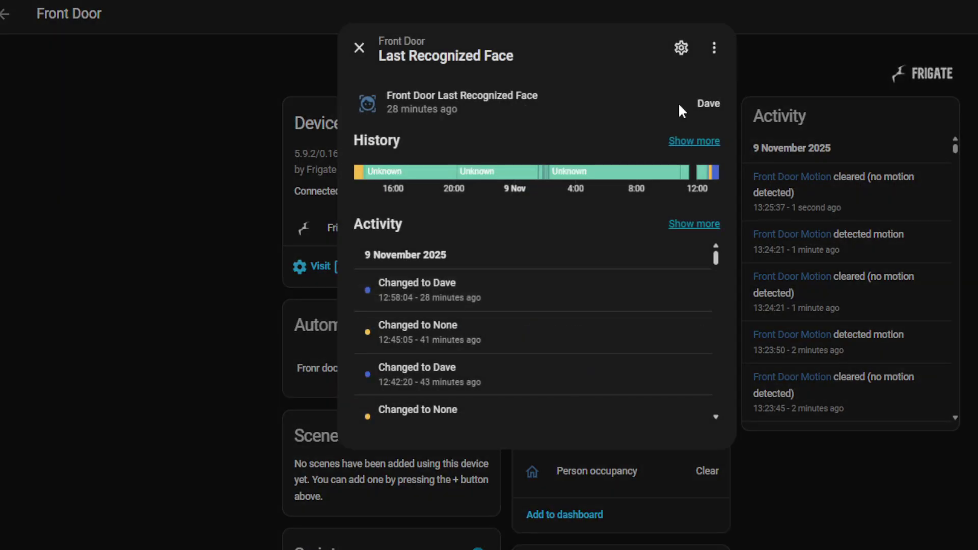
{"action": "left_click", "coordinate": [681, 48]}
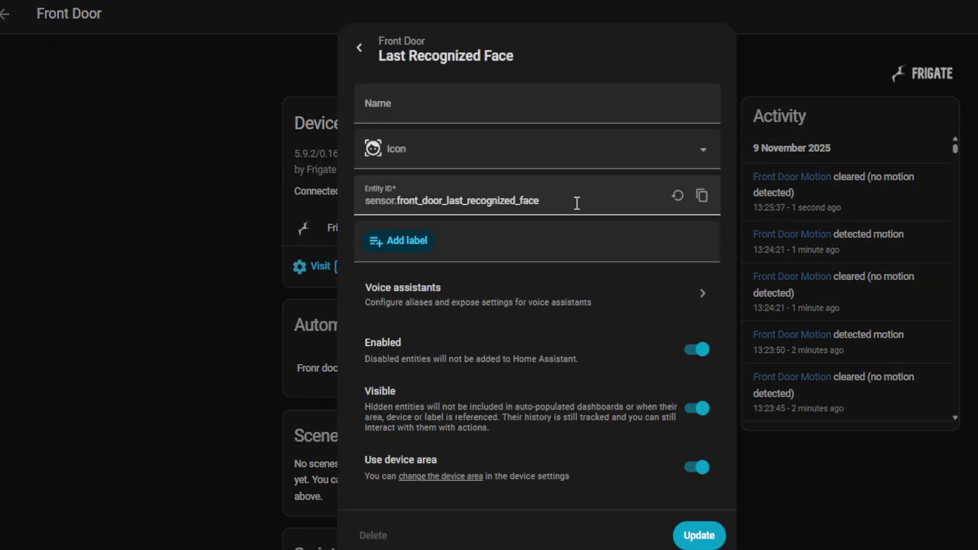
{"action": "left_click_drag", "start_coordinate": [574, 201], "coordinate": [386, 200]}
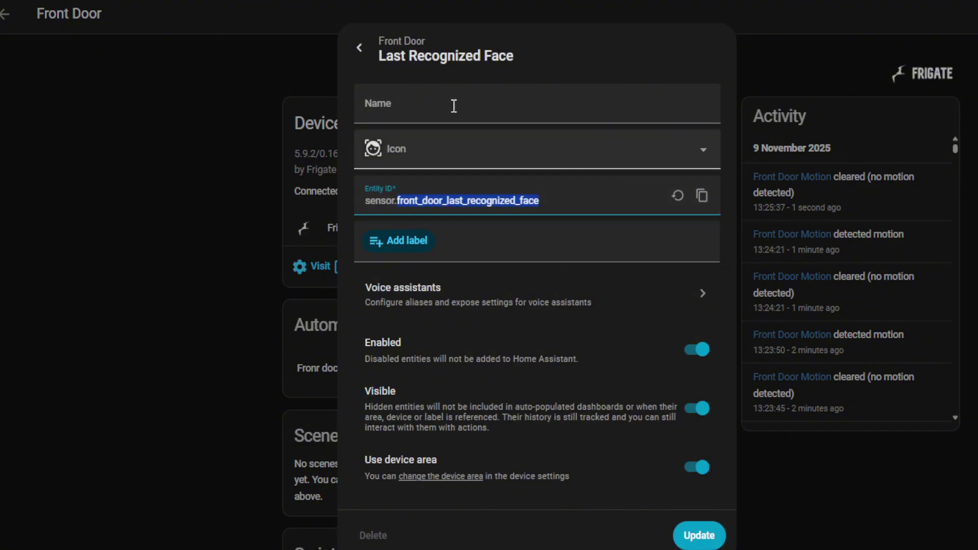
{"action": "left_click", "coordinate": [359, 48]}
{"action": "left_click", "coordinate": [358, 47]}
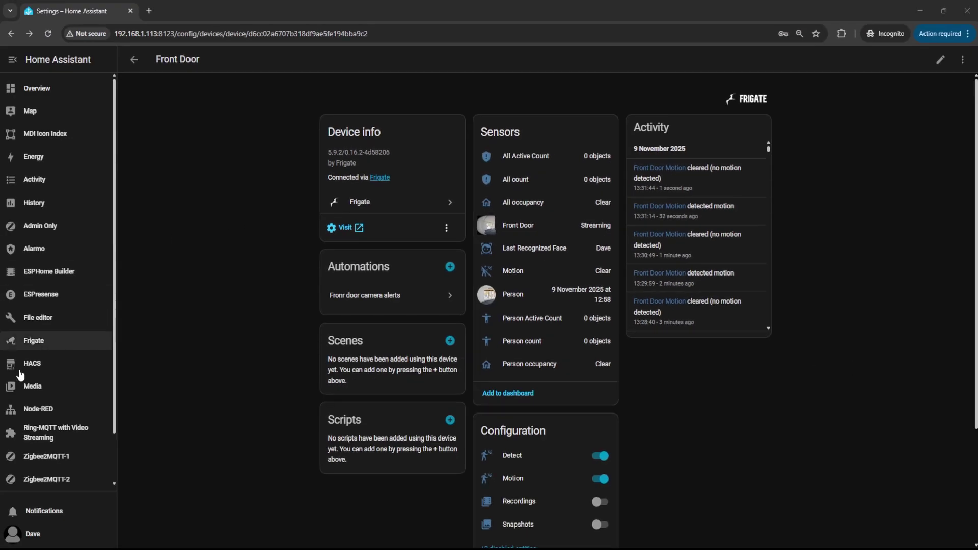
Create a new blank automation from the Automations list
{"action": "scroll", "coordinate": [48, 445], "scroll_direction": "down", "scroll_amount": 1}
{"action": "scroll", "coordinate": [48, 445], "scroll_direction": "down", "scroll_amount": 2}
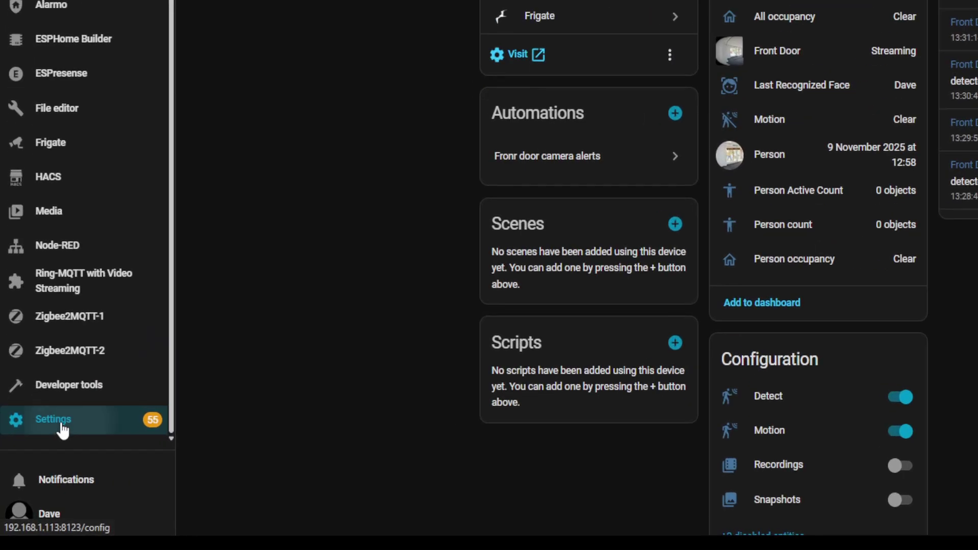
{"action": "left_click", "coordinate": [40, 466]}
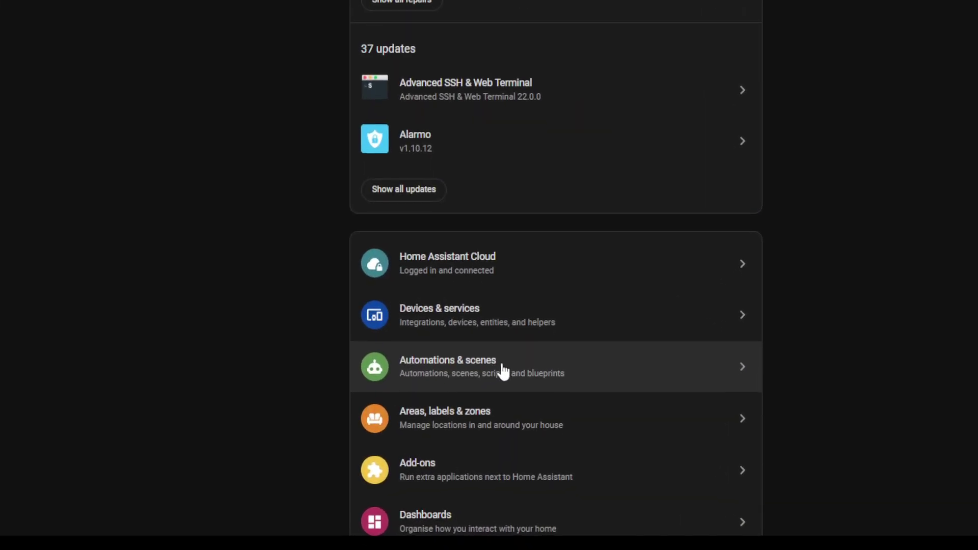
{"action": "left_click", "coordinate": [504, 372]}
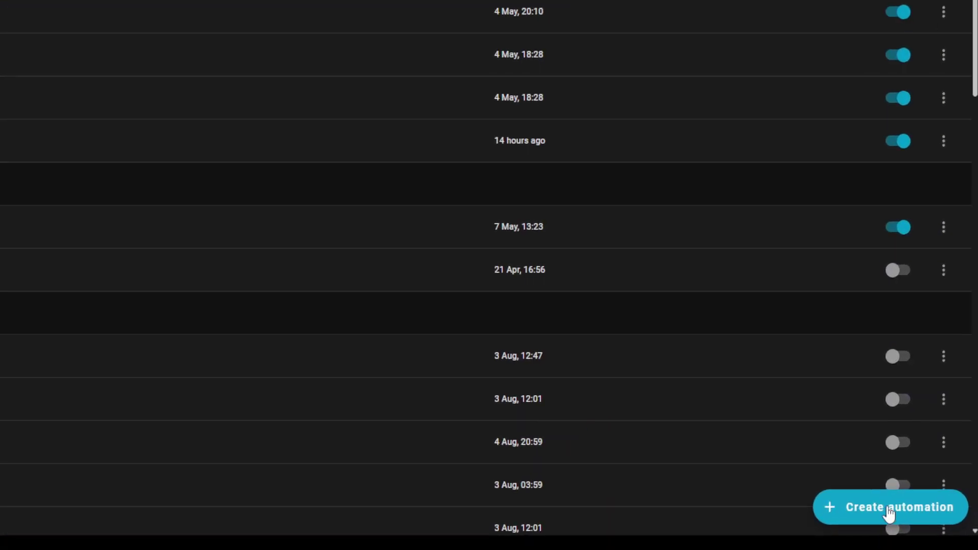
{"action": "left_click", "coordinate": [919, 532]}
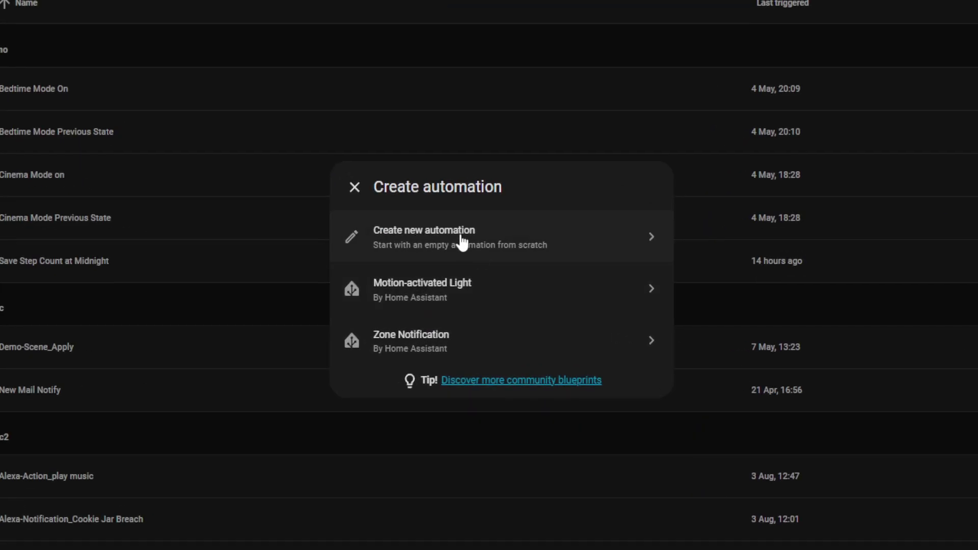
{"action": "left_click", "coordinate": [461, 239]}
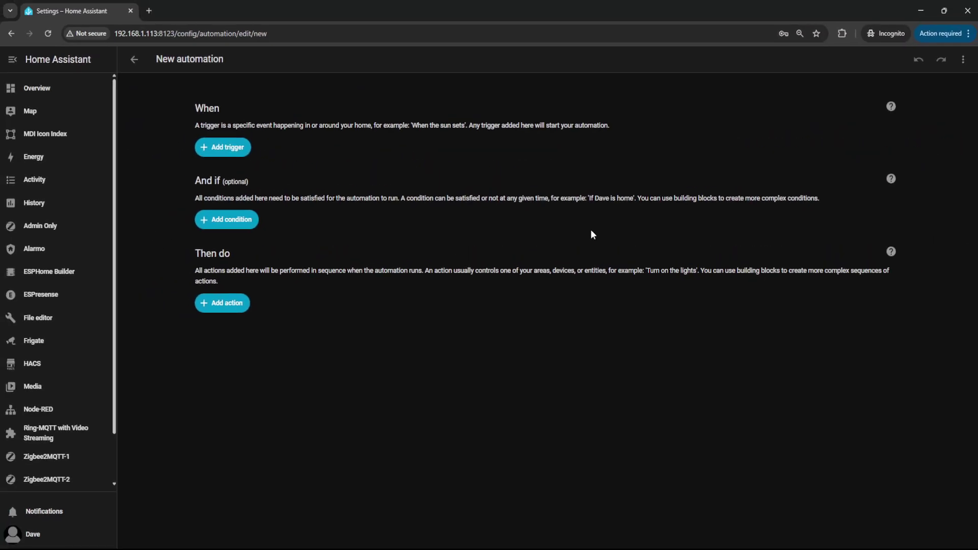
Replace the default YAML with the pasted front-door person-detected automation
{"action": "left_click", "coordinate": [963, 59]}
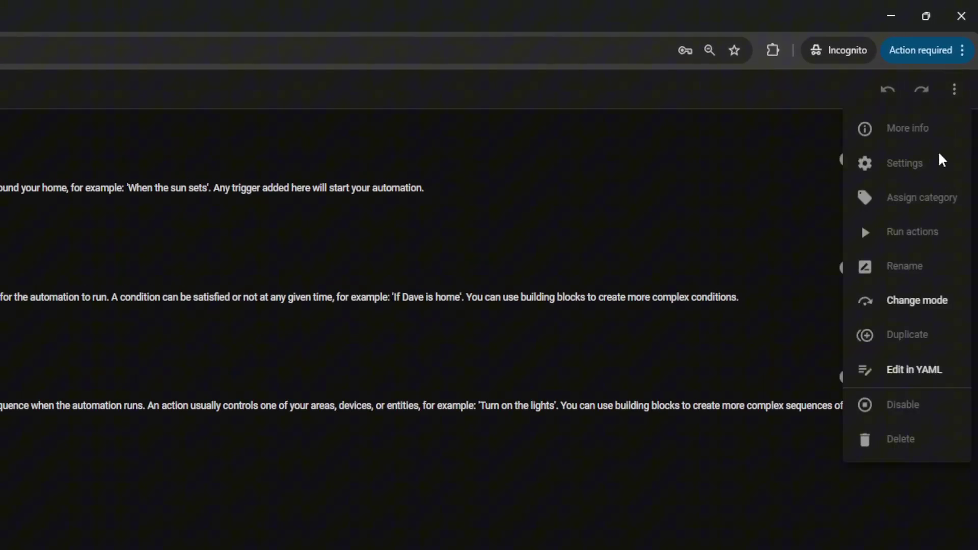
{"action": "left_click", "coordinate": [924, 368]}
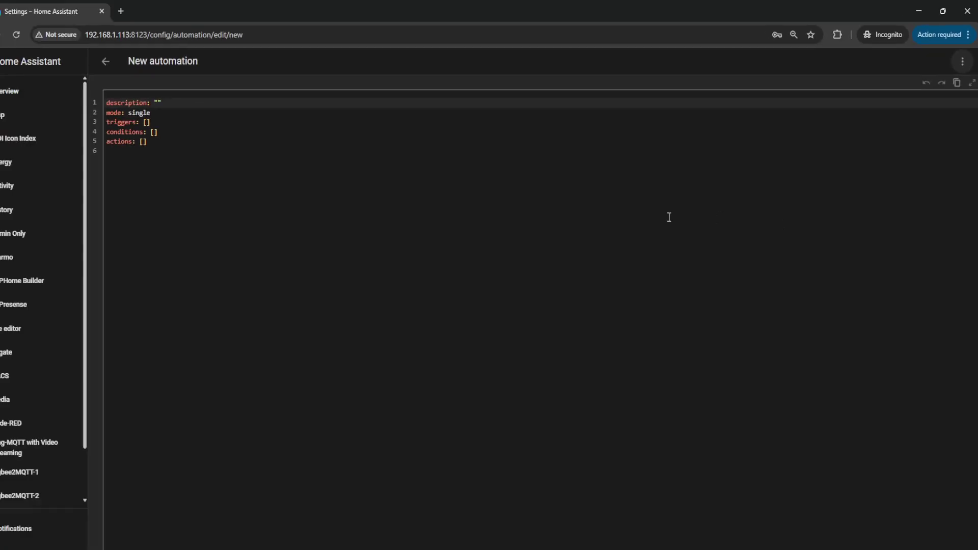
{"action": "left_click_drag", "start_coordinate": [445, 242], "coordinate": [116, 104]}
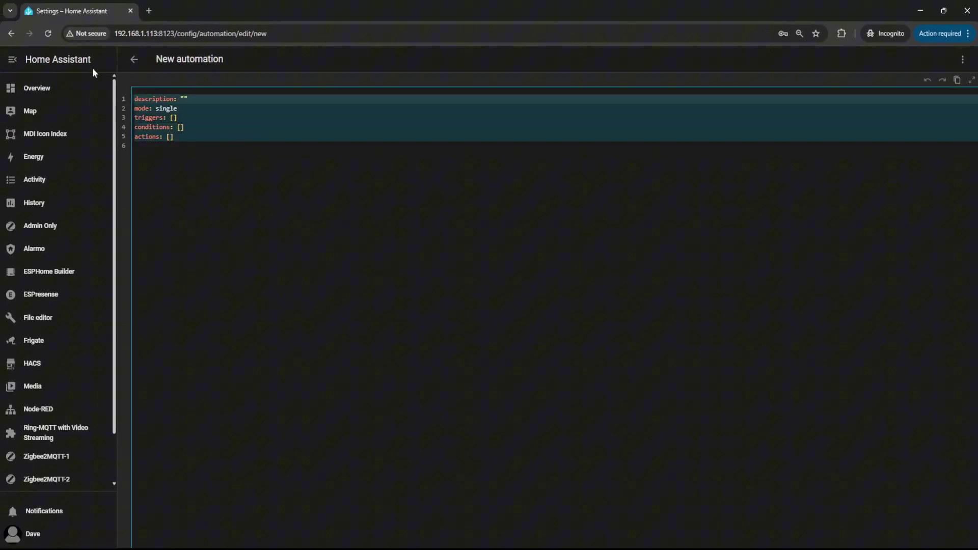
{"action": "type", "text": "alias: When person detected at front door description: \"\" triggers:   - trigger: state     entity_id:       - binary_sensor.front_door_person_occupancy     to:       - \"on\" actions:   - action: notify.notify     data:       message: There is a person outside   - action: notify.alexa_media_dave_s_echo_spot     data:       message: There is a person outside   - delay:       hours: 0       minutes: 0       seconds: 3       milliseconds: 0   - wait_template: >       {% set v = states('sensor.front_door_last_recognized_face') | trim %} {{       v|lower not in ['unknown', 'unavailable', 'none'] and v != '' }}     timeout: \"00:00:15\"     continue_on_timeout: true   - action: notify.notify     data:       message: It's {{ states('sensor.front_door_last_recognized_face') }}   - action: notify.alexa_media_dave_s_echo_spot     data:       message: It's {{ states('sensor.front_door_last_recognized_face') }} mode: restart"}
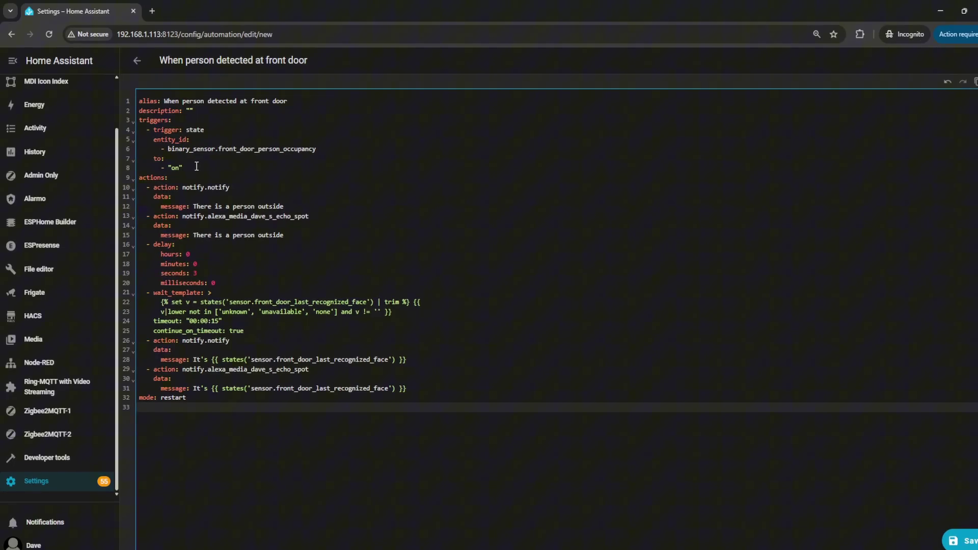
{"action": "left_click", "coordinate": [210, 159]}
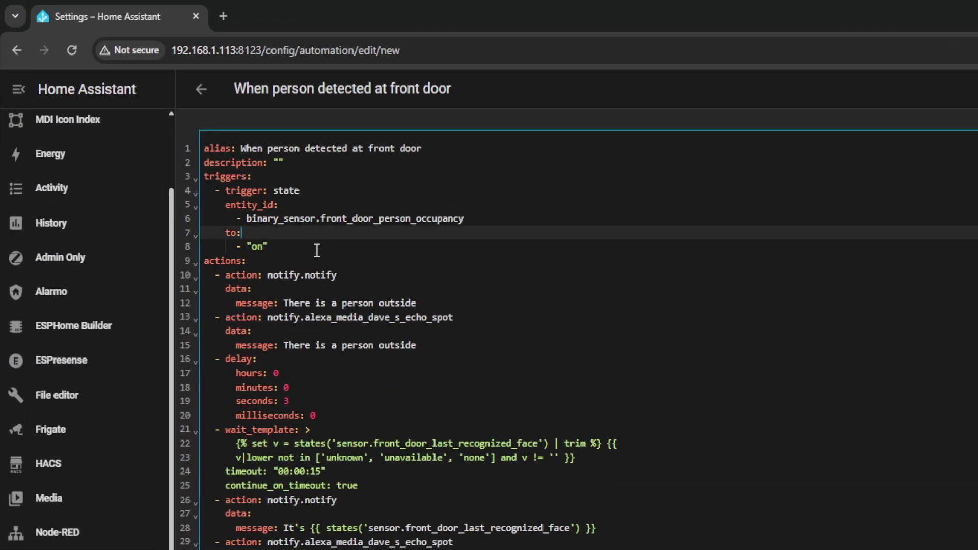
{"action": "left_click_drag", "start_coordinate": [247, 261], "coordinate": [193, 177]}
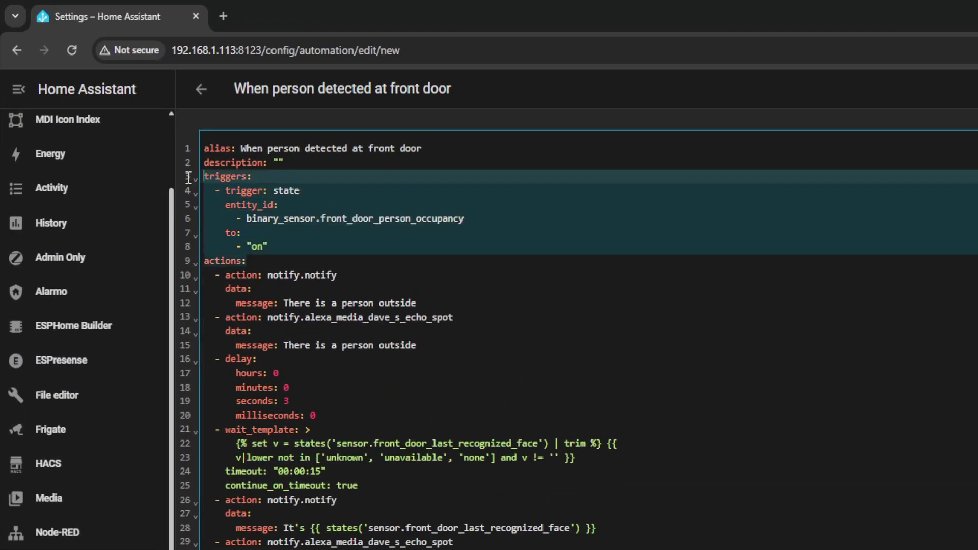
{"action": "left_click", "coordinate": [485, 223]}
{"action": "left_click_drag", "start_coordinate": [496, 223], "coordinate": [247, 219]}
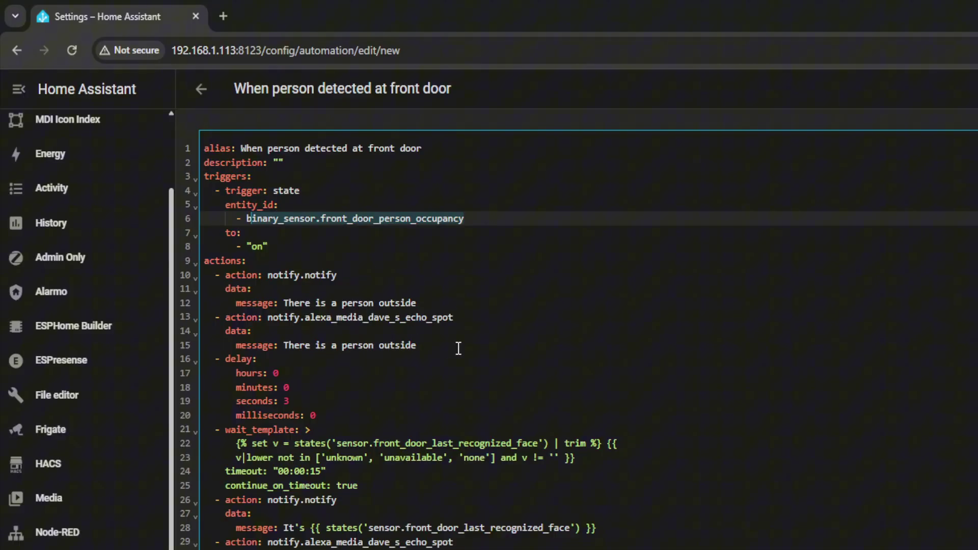
{"action": "left_click_drag", "start_coordinate": [459, 348], "coordinate": [196, 277]}
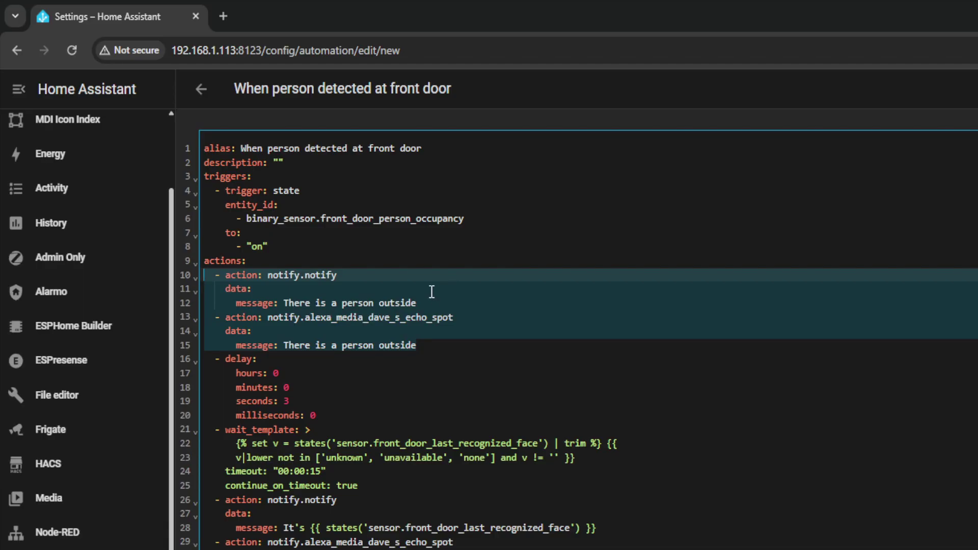
{"action": "double_click", "coordinate": [337, 278]}
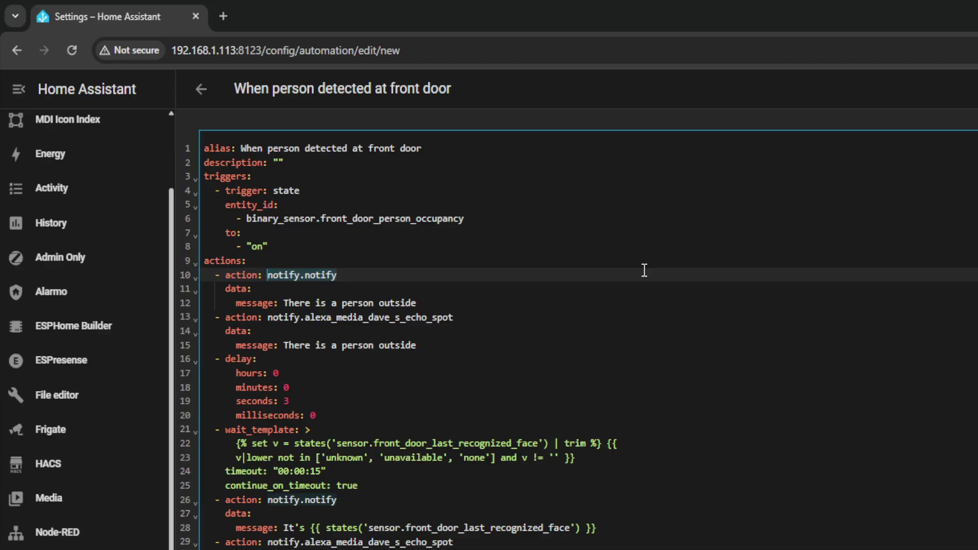
{"action": "double_click", "coordinate": [438, 321]}
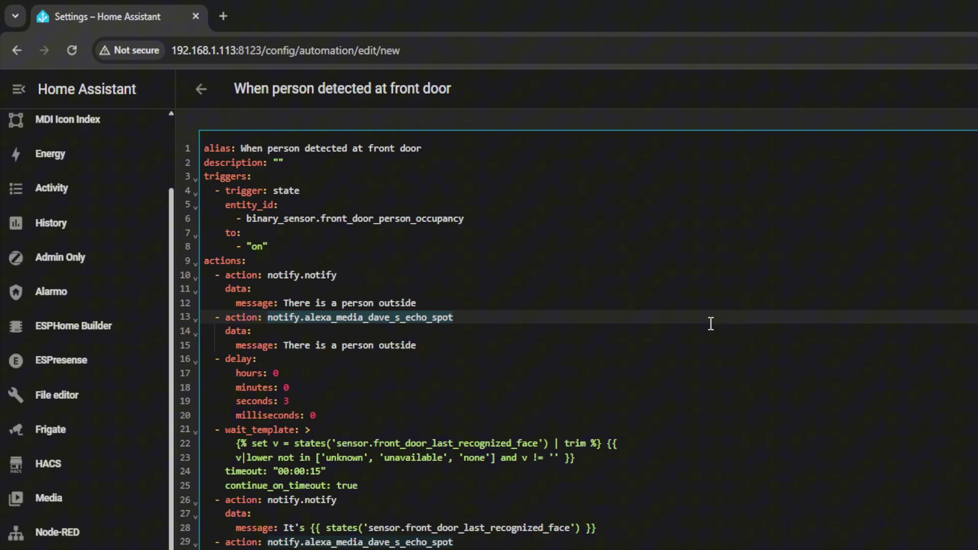
{"action": "left_click_drag", "start_coordinate": [458, 301], "coordinate": [157, 272]}
{"action": "left_click_drag", "start_coordinate": [462, 351], "coordinate": [206, 317]}
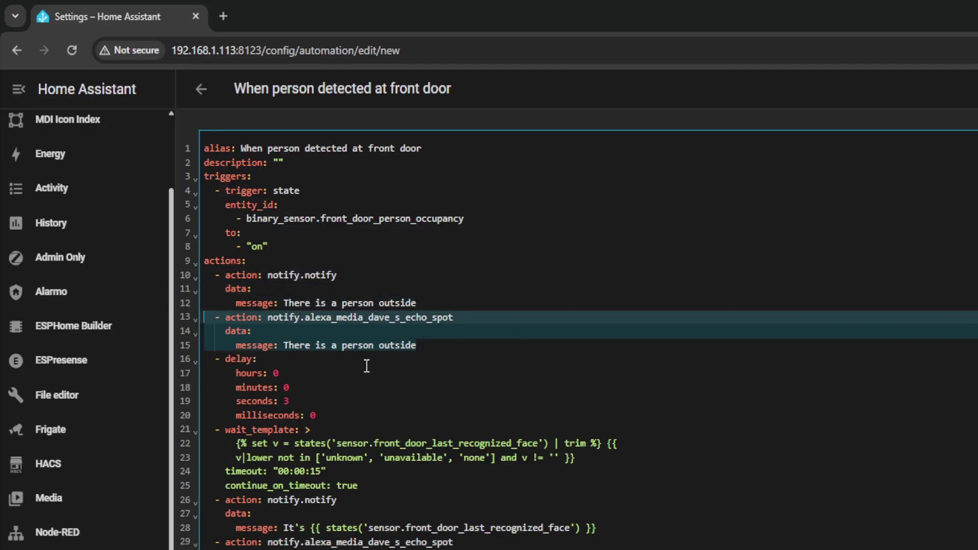
{"action": "left_click_drag", "start_coordinate": [317, 401], "coordinate": [209, 399]}
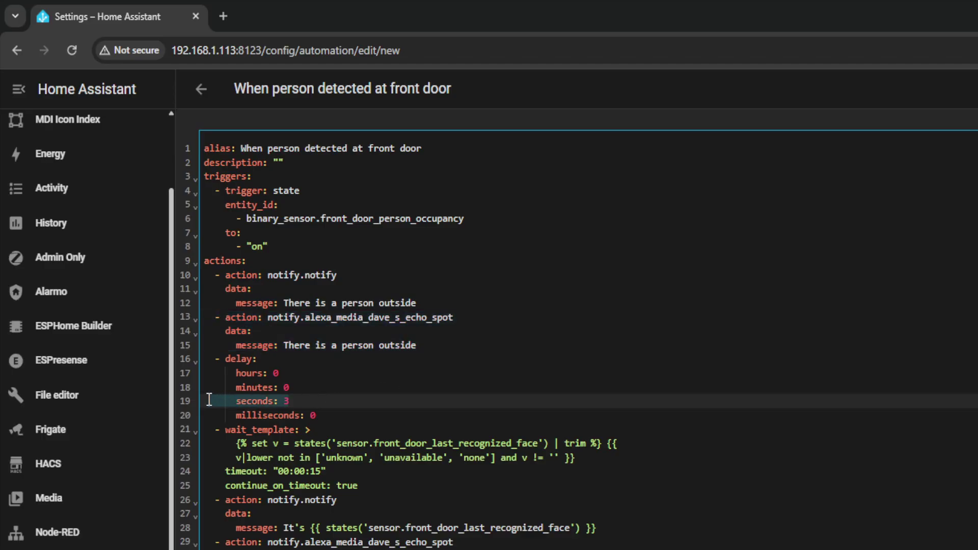
{"action": "left_click", "coordinate": [389, 392]}
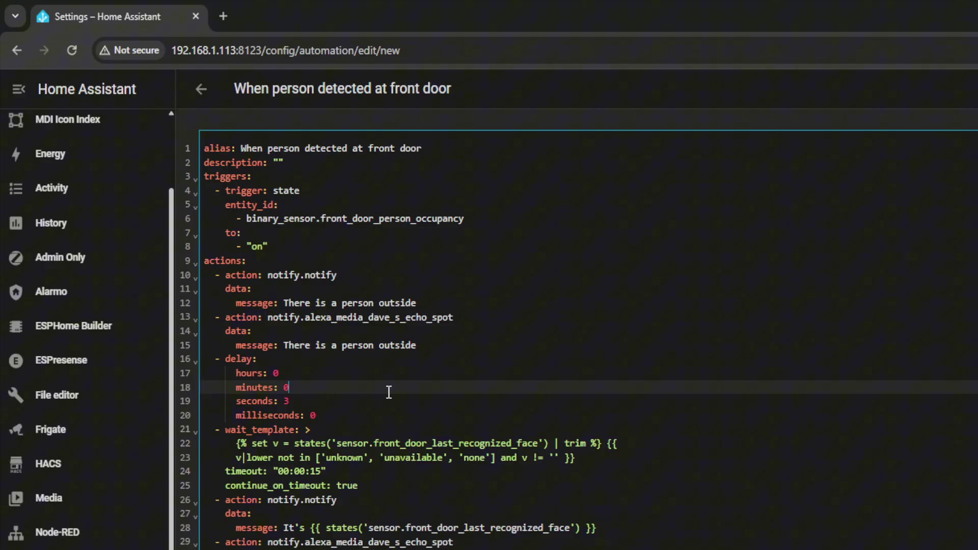
{"action": "left_click_drag", "start_coordinate": [358, 486], "coordinate": [207, 429]}
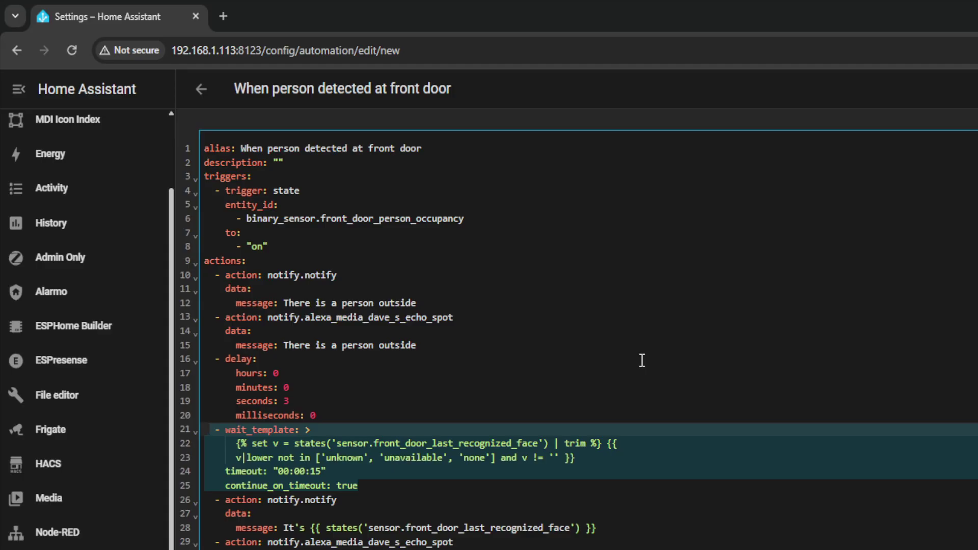
{"action": "left_click", "coordinate": [348, 489]}
{"action": "left_click_drag", "start_coordinate": [349, 466], "coordinate": [203, 471]}
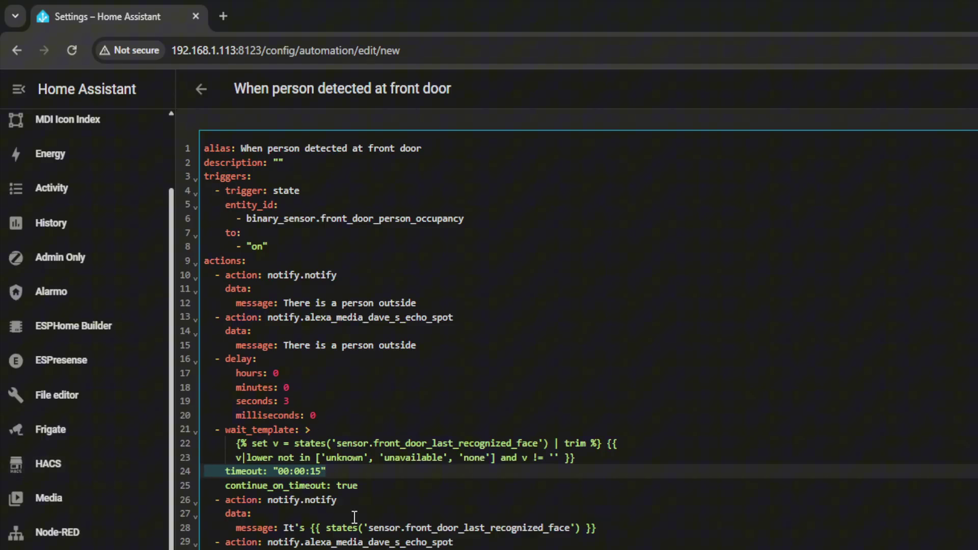
{"action": "key", "text": "Right"}
{"action": "left_click_drag", "start_coordinate": [214, 337], "coordinate": [195, 243]}
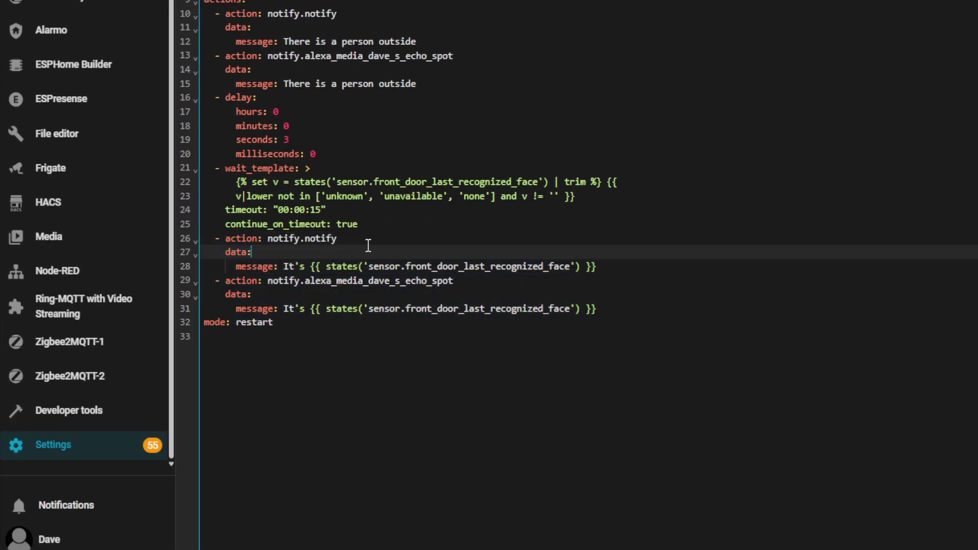
{"action": "left_click_drag", "start_coordinate": [337, 239], "coordinate": [268, 239]}
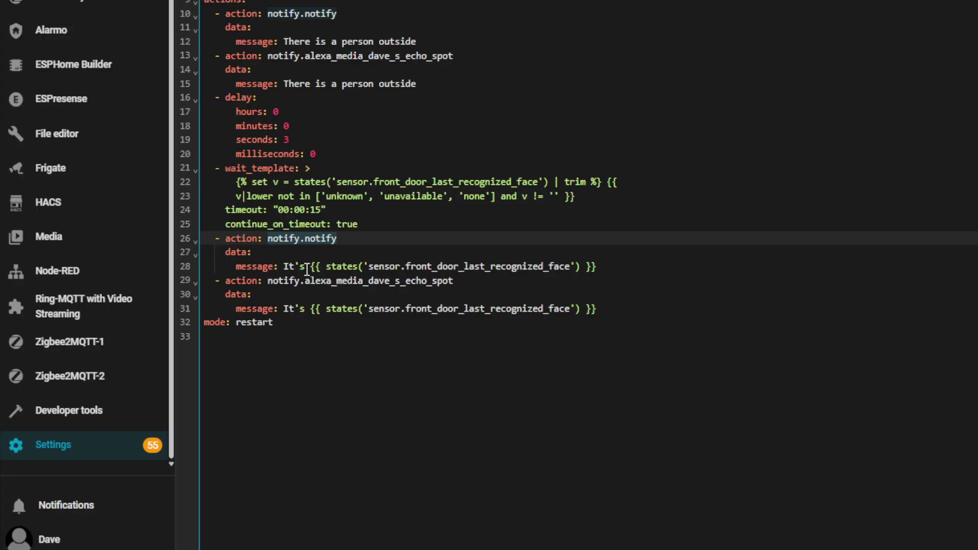
{"action": "left_click_drag", "start_coordinate": [306, 266], "coordinate": [284, 266]}
{"action": "left_click_drag", "start_coordinate": [611, 270], "coordinate": [309, 267]}
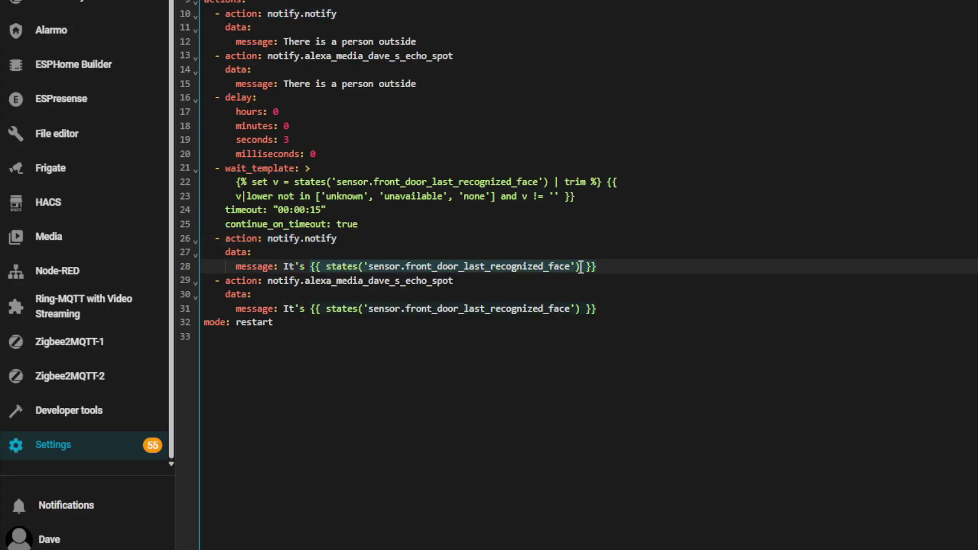
{"action": "left_click", "coordinate": [647, 265]}
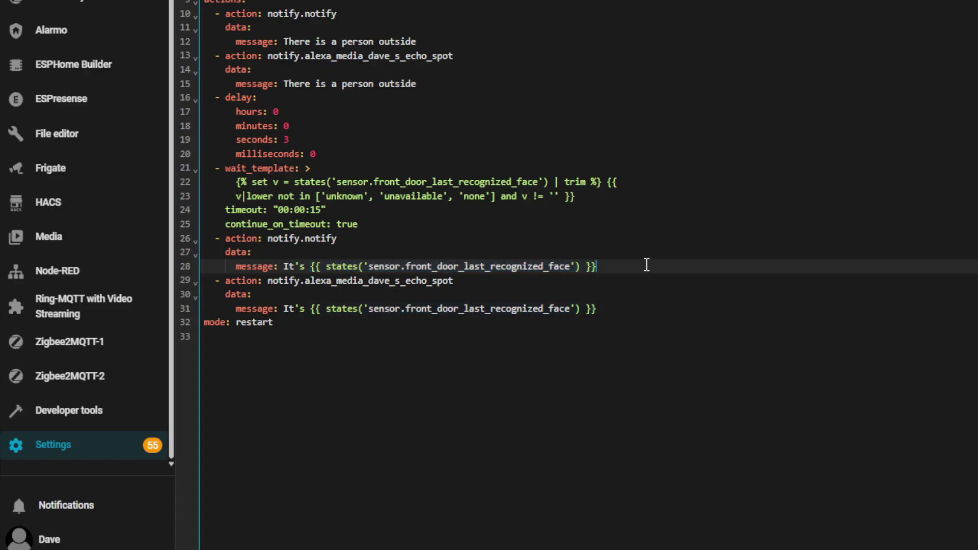
{"action": "left_click_drag", "start_coordinate": [305, 309], "coordinate": [148, 291]}
{"action": "left_click", "coordinate": [324, 306]}
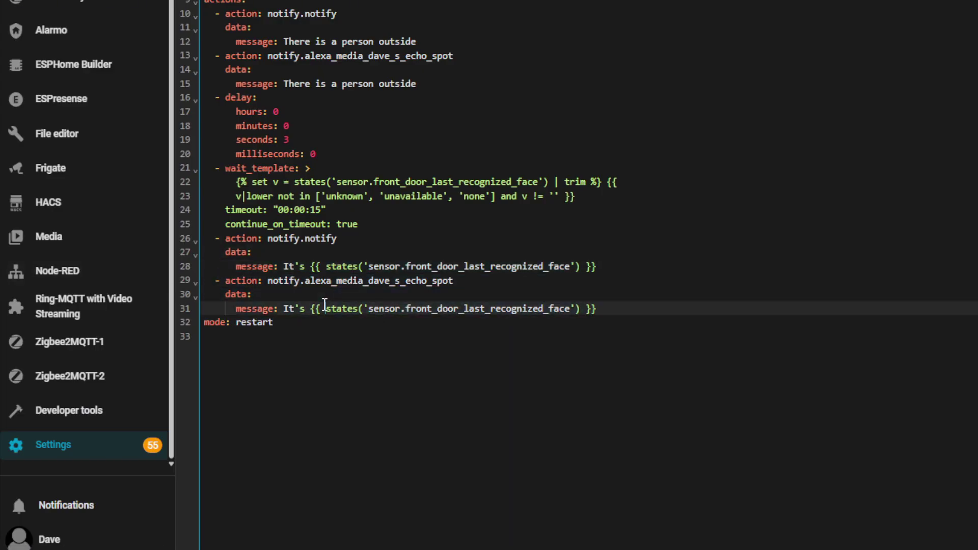
{"action": "left_click", "coordinate": [305, 309]}
{"action": "left_click_drag", "start_coordinate": [603, 307], "coordinate": [316, 309]}
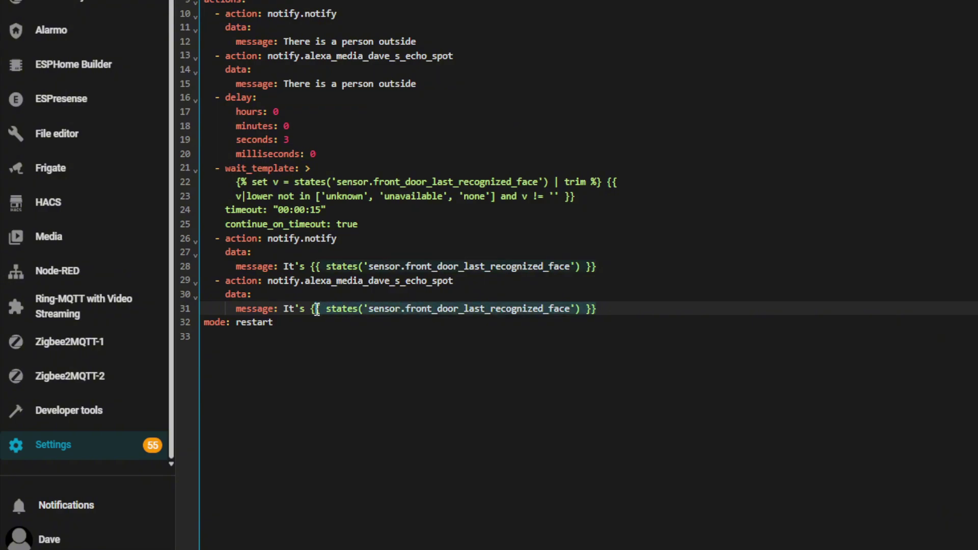
{"action": "left_click", "coordinate": [329, 340]}
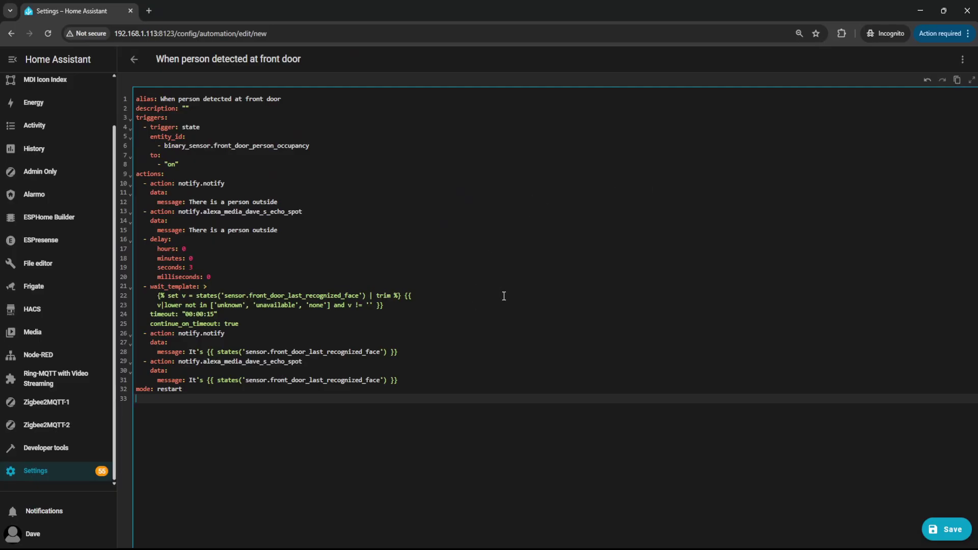
Switch to the visual editor and review the notification, 3-second delay and wait-template actions
{"action": "left_click", "coordinate": [963, 59]}
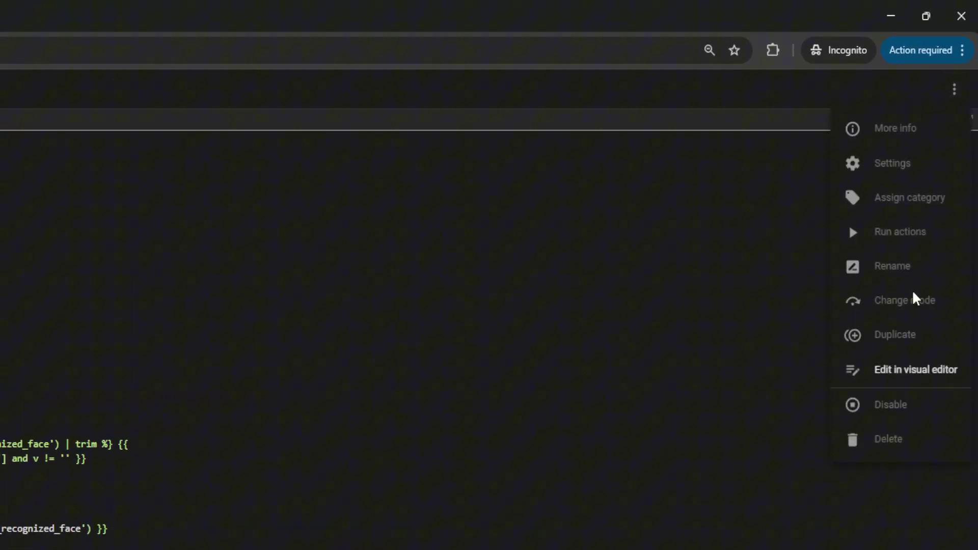
{"action": "left_click", "coordinate": [897, 378]}
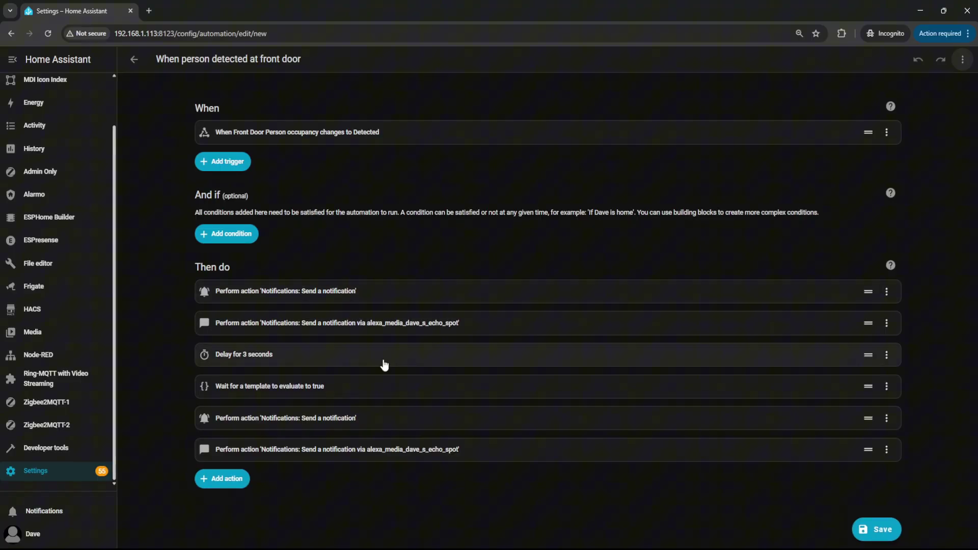
{"action": "left_click", "coordinate": [382, 298]}
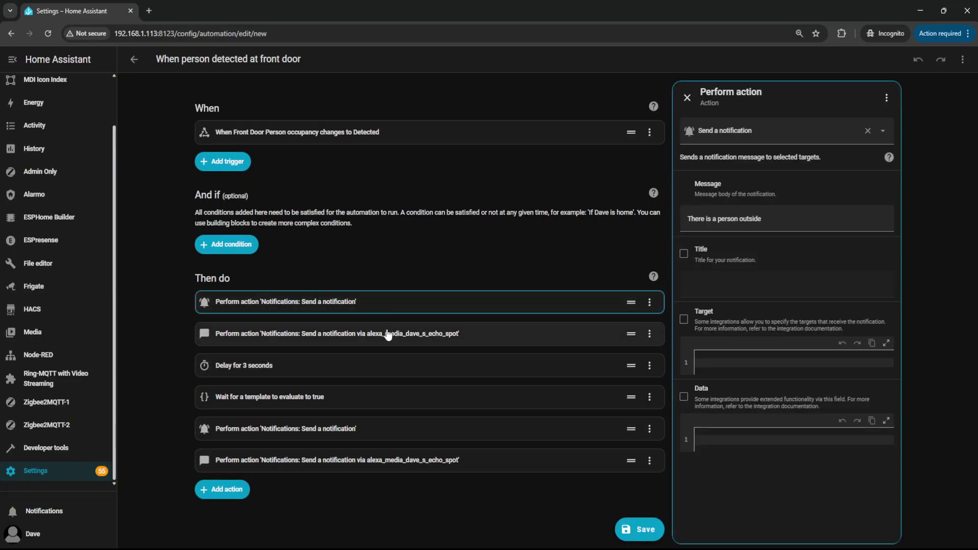
{"action": "left_click", "coordinate": [387, 335]}
{"action": "left_click", "coordinate": [396, 309]}
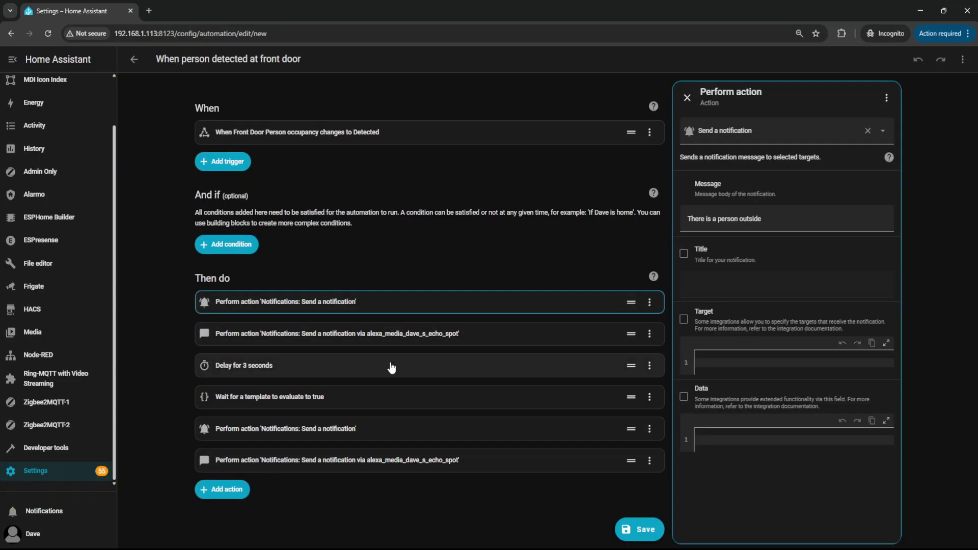
{"action": "left_click", "coordinate": [391, 365]}
{"action": "left_click", "coordinate": [390, 396]}
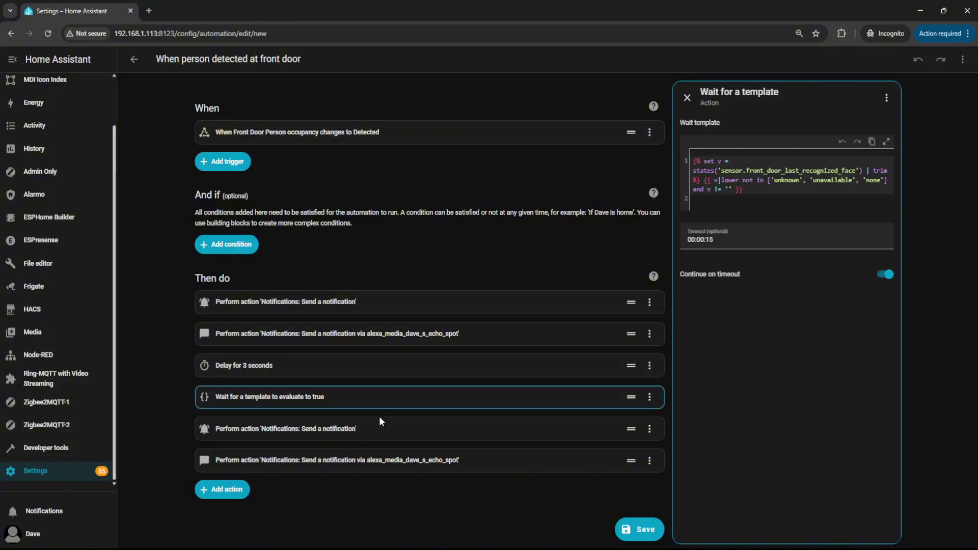
{"action": "left_click", "coordinate": [375, 461]}
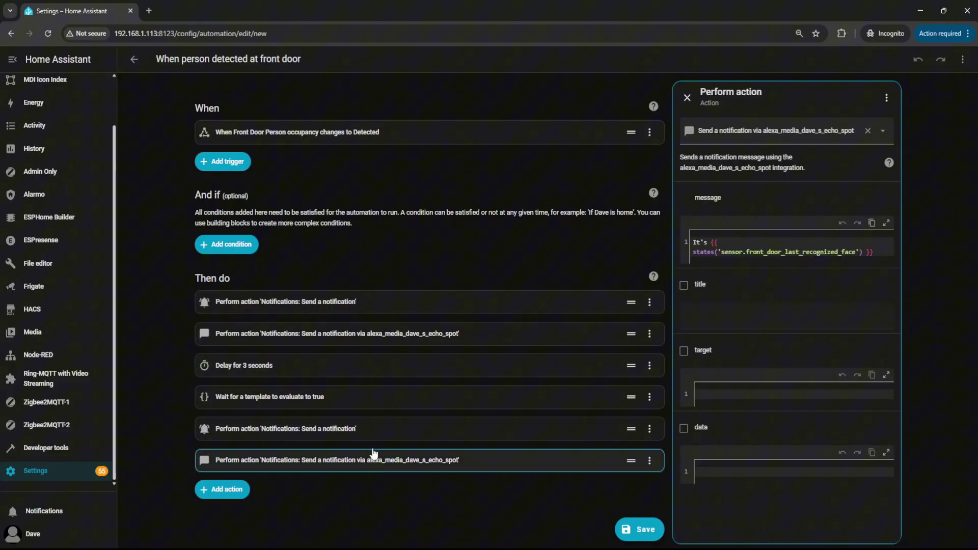
Save the automation under its suggested name and return to the automations list
{"action": "left_click", "coordinate": [641, 528]}
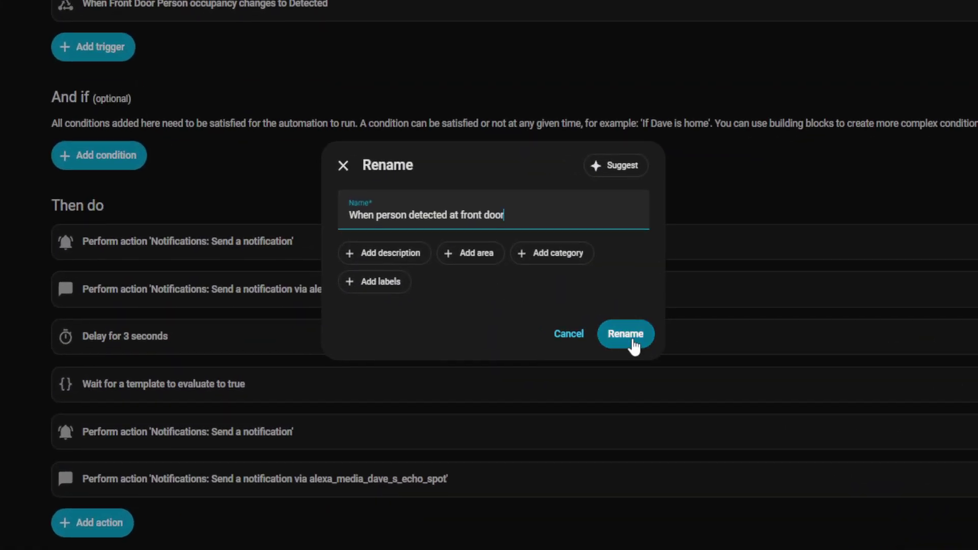
{"action": "left_click", "coordinate": [628, 340]}
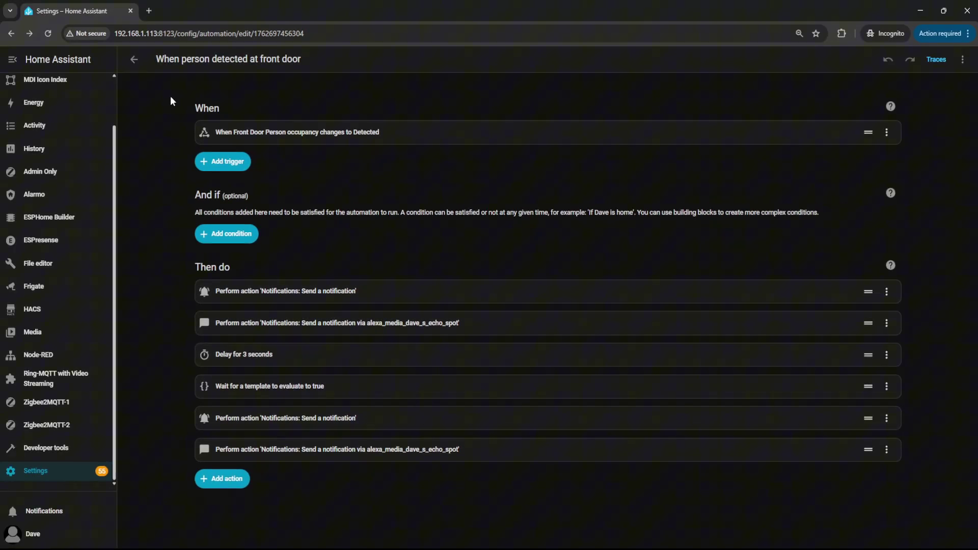
{"action": "left_click", "coordinate": [136, 62]}
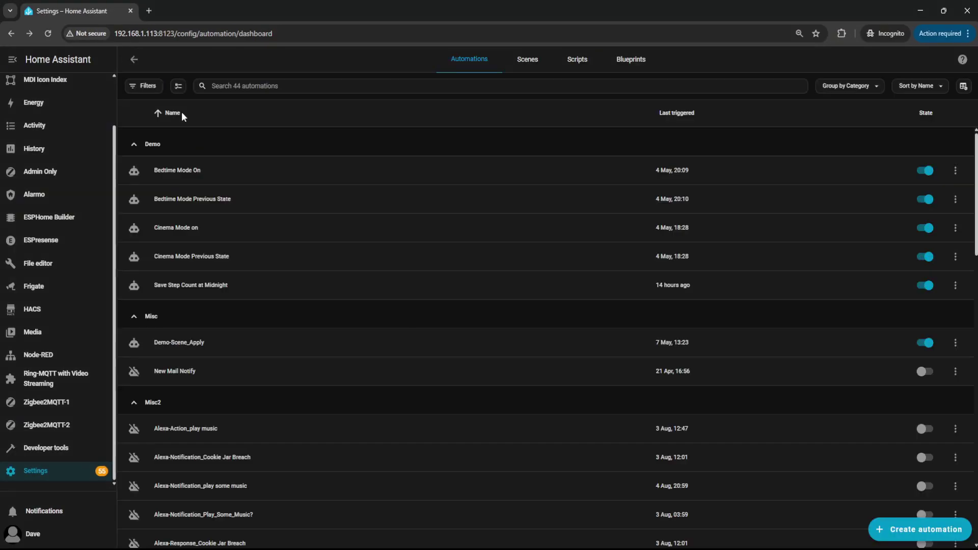